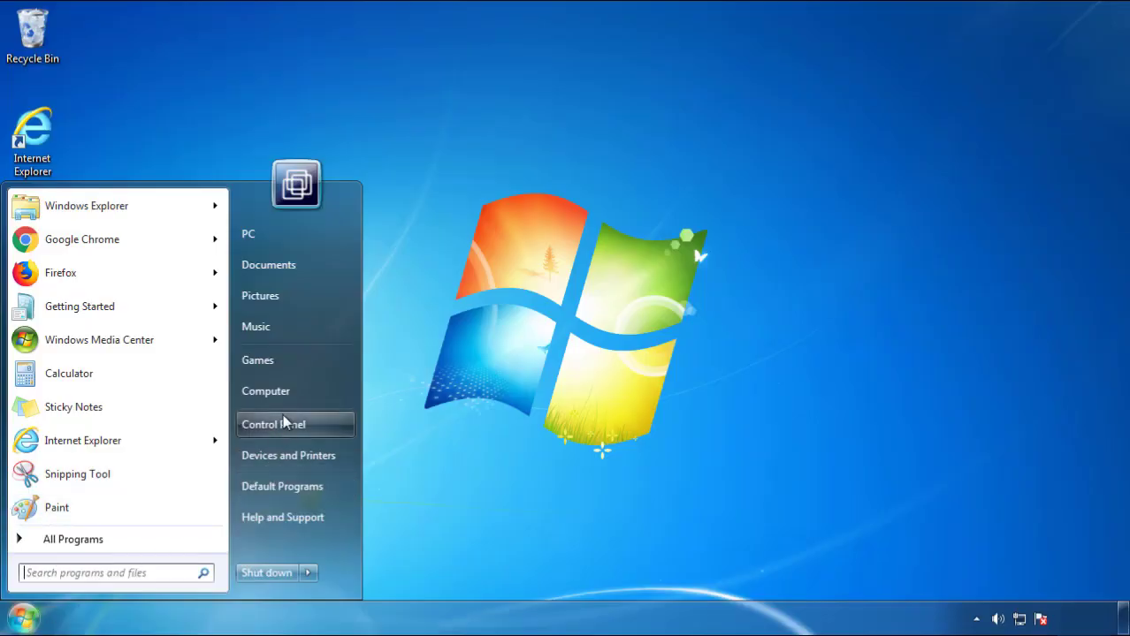
Open Programs and Features with programs sorted newest-installed first
click(283, 420)
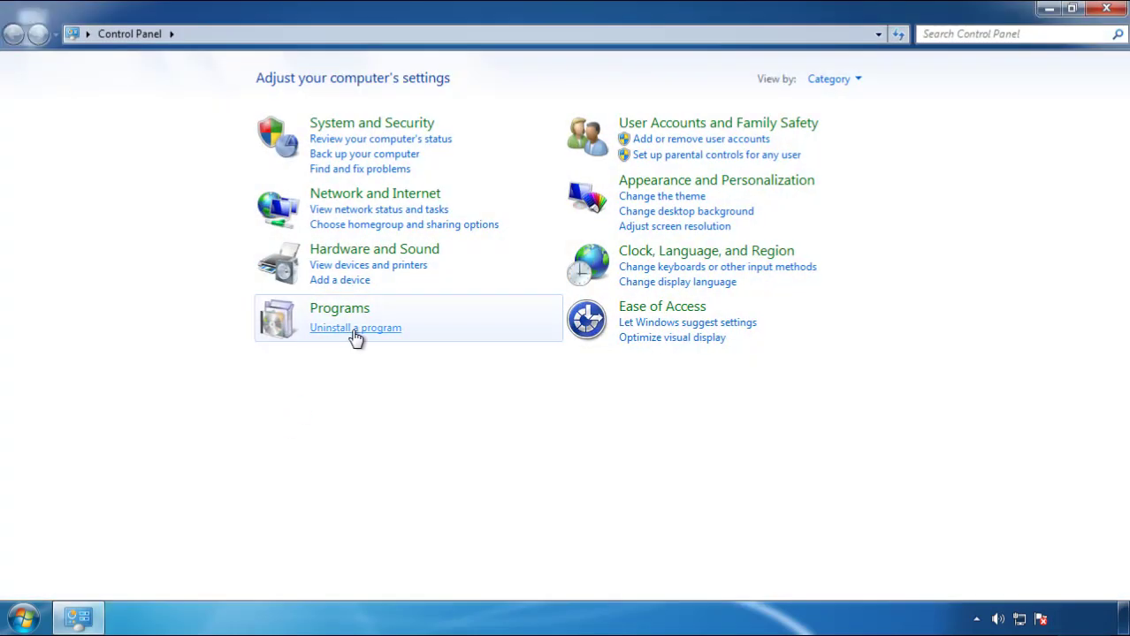
click(353, 337)
click(665, 168)
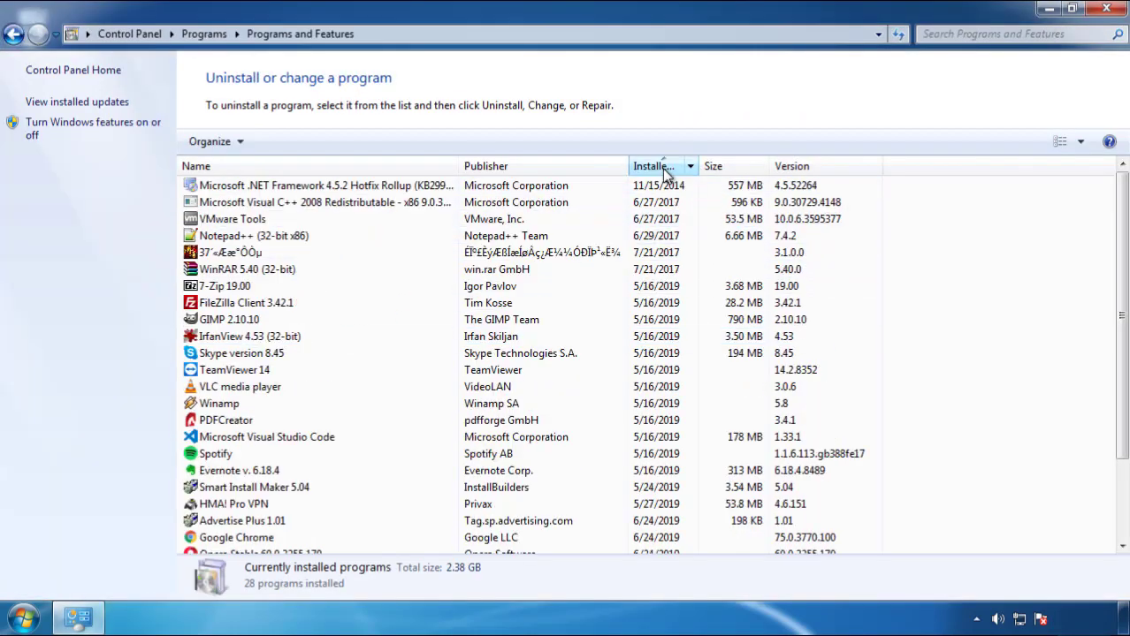
click(654, 168)
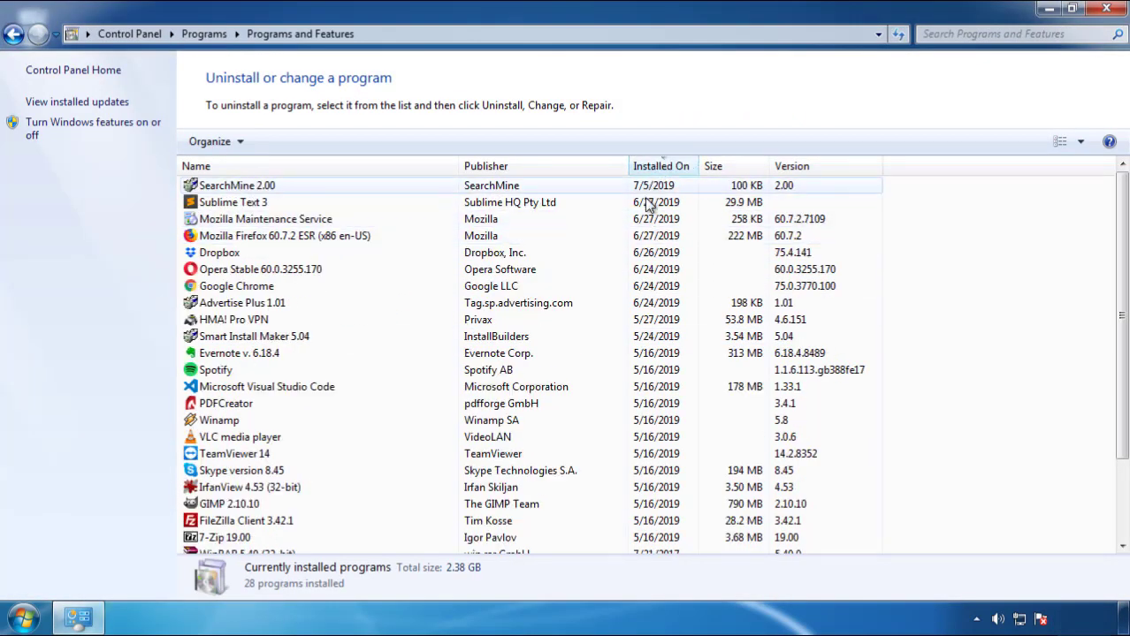
Uninstall SearchMine 2.00 and finish the uninstaller
click(237, 187)
click(283, 143)
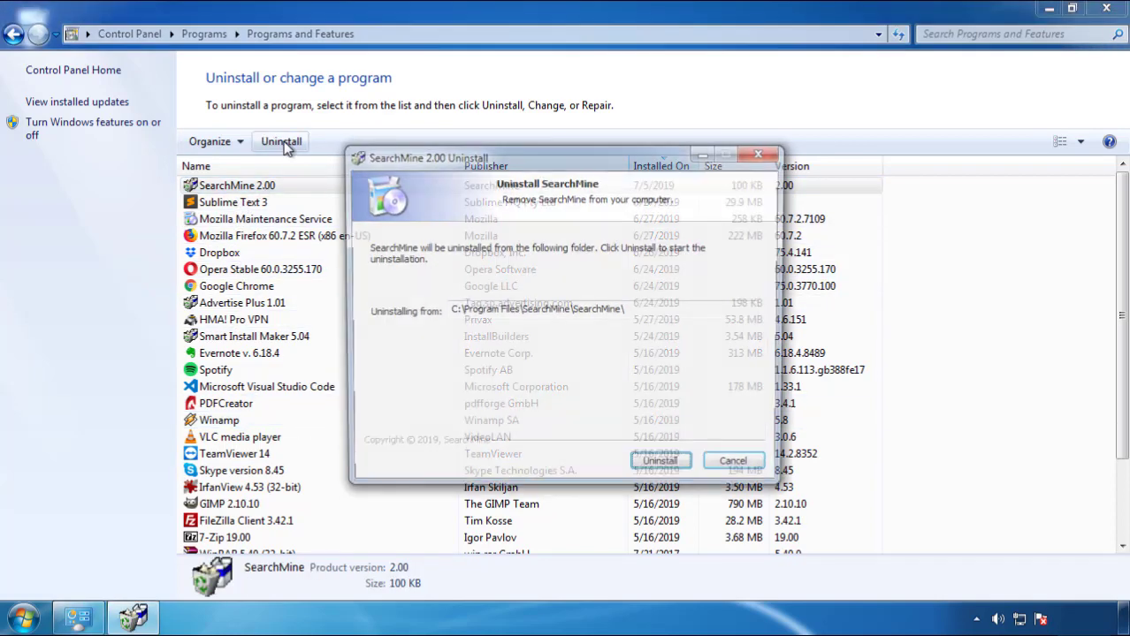
click(657, 469)
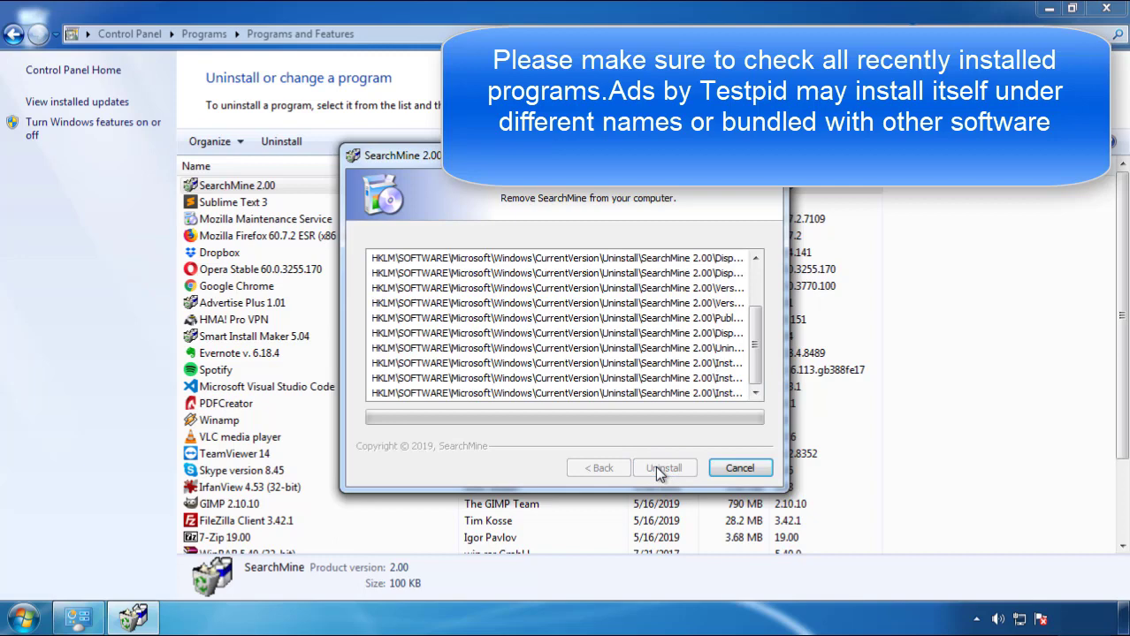
click(657, 470)
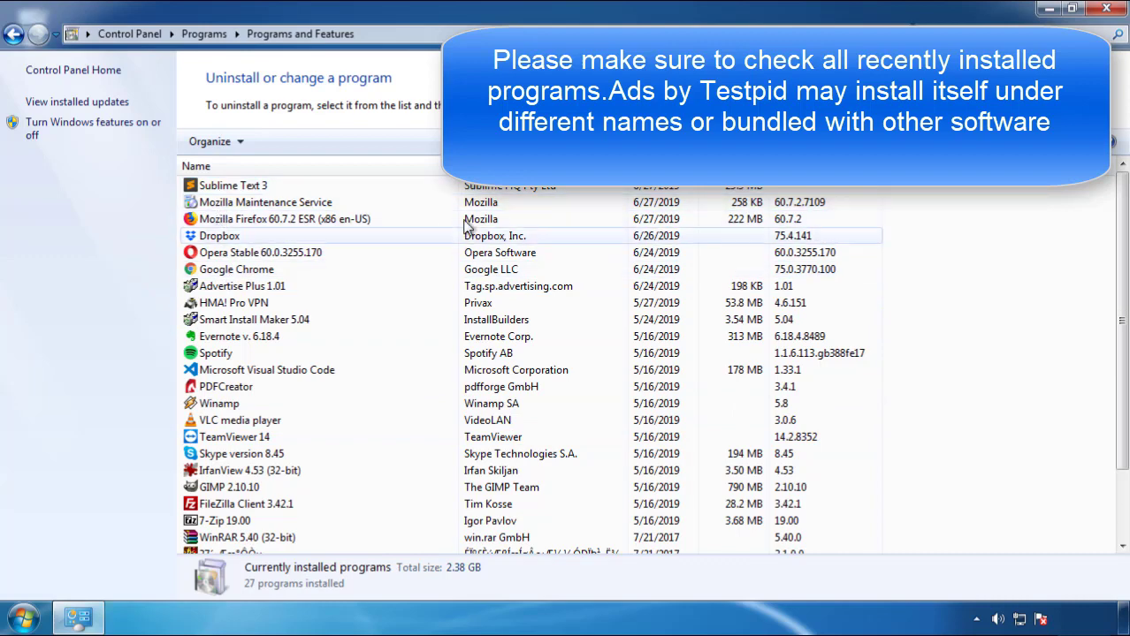
Close Programs and Features and restart Windows 7 from the Start menu's power options
click(1108, 11)
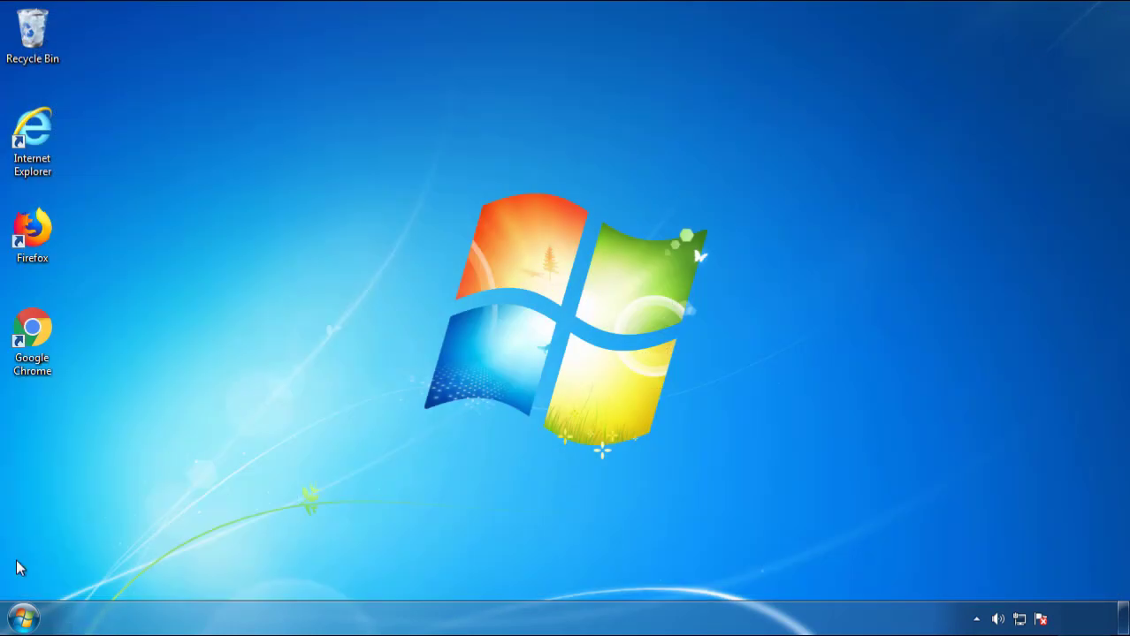
click(23, 616)
click(308, 573)
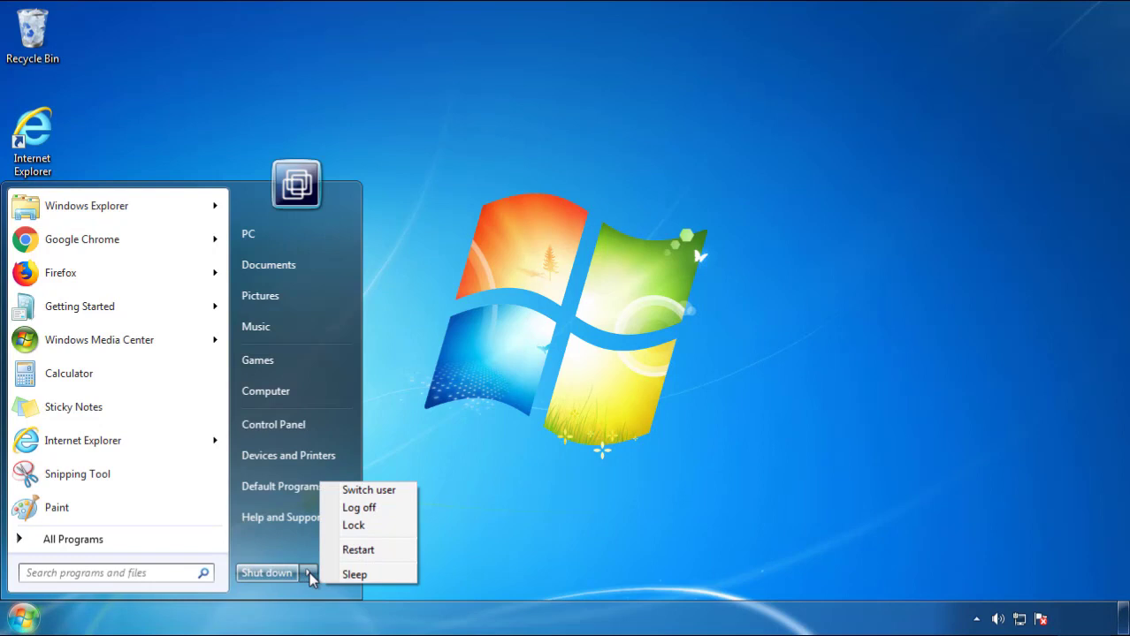
click(585, 499)
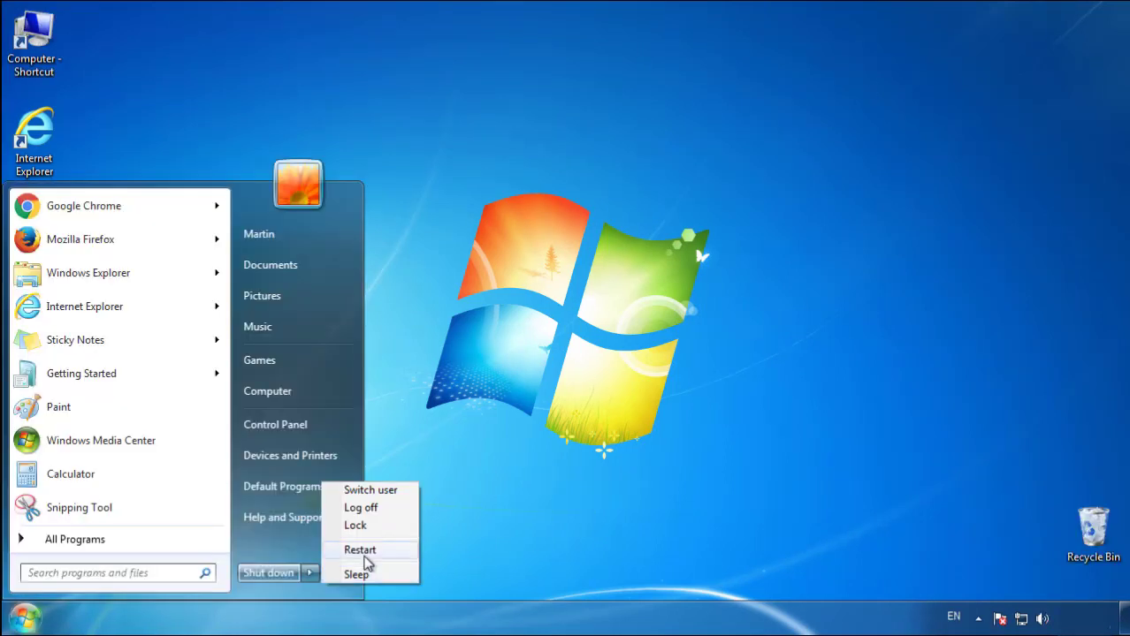
click(362, 552)
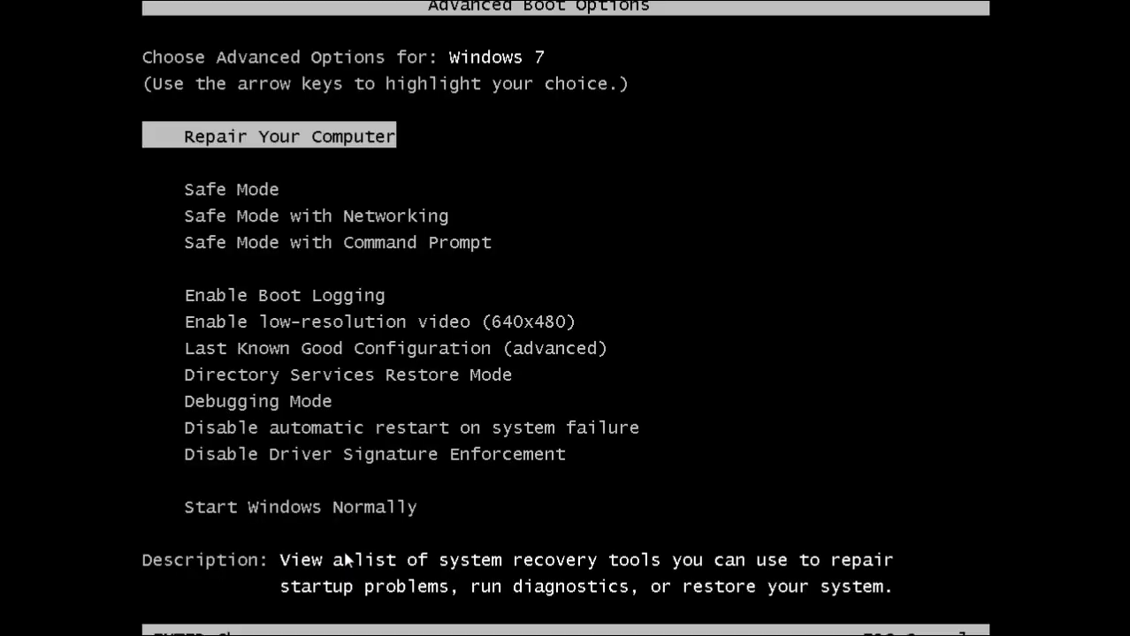
Boot into Safe Mode, launch Firefox declining the default-browser prompt, and show the menu bar
key(Down)
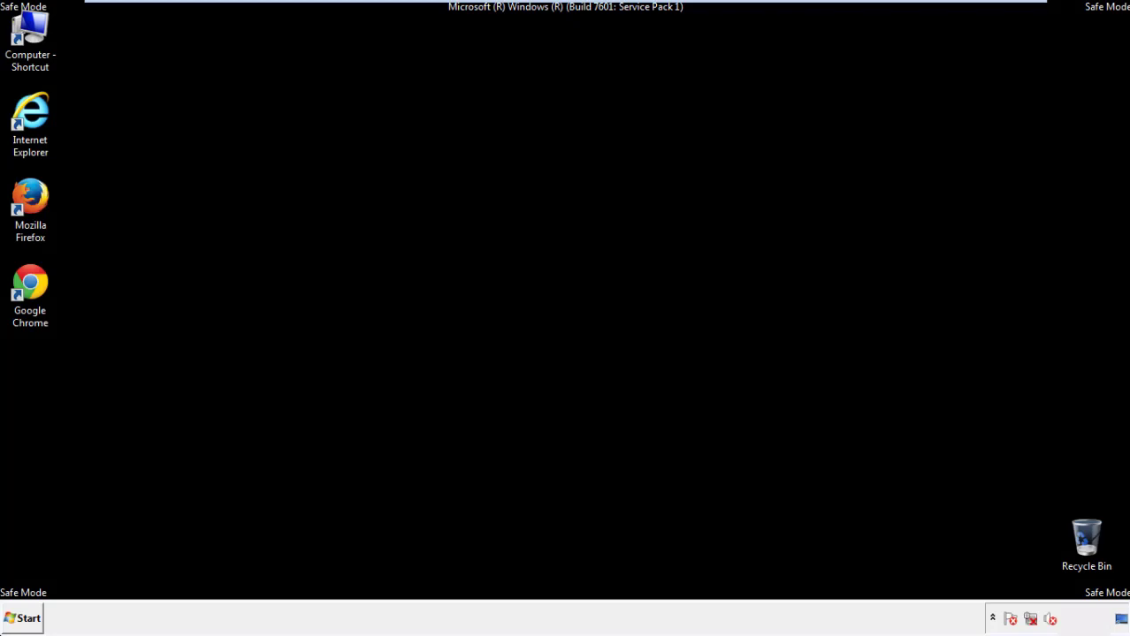
double_click(39, 204)
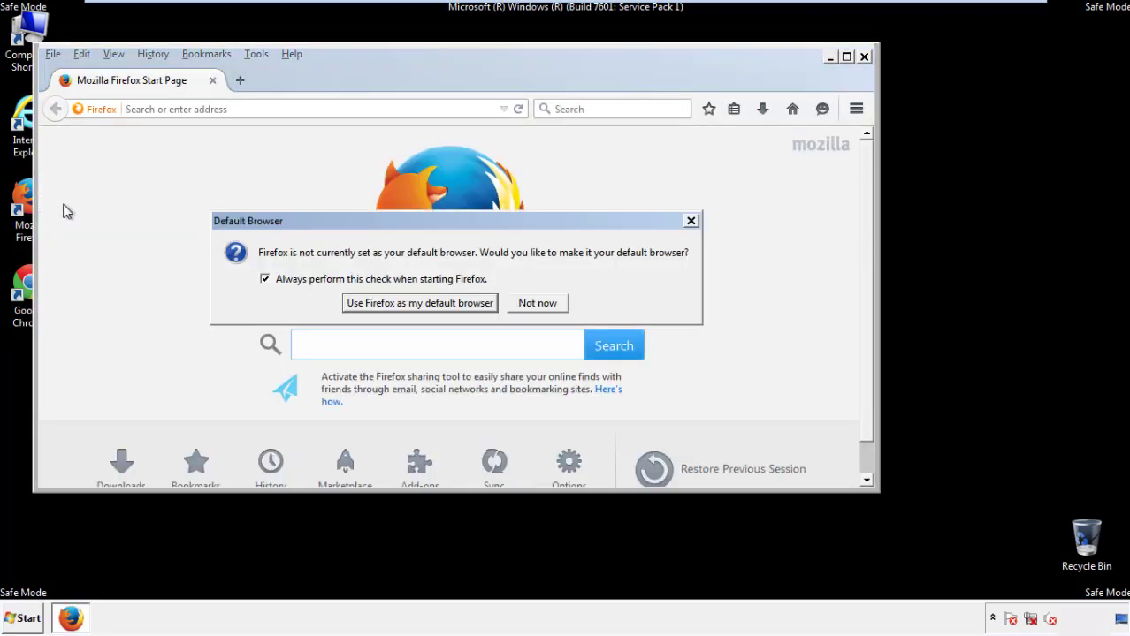
click(550, 303)
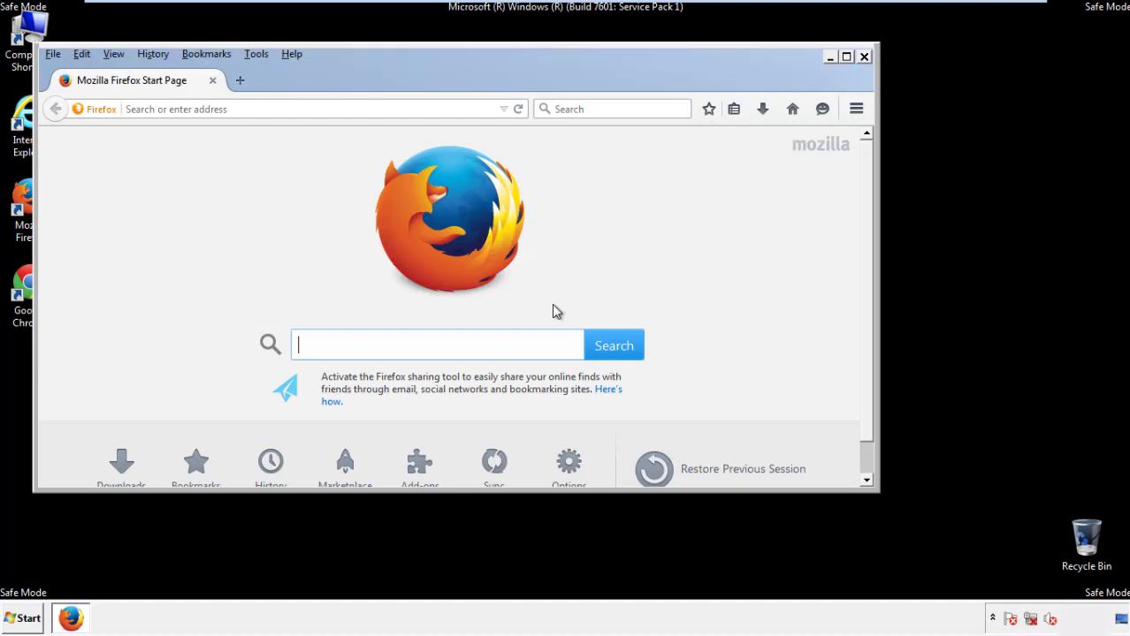
right_click(347, 74)
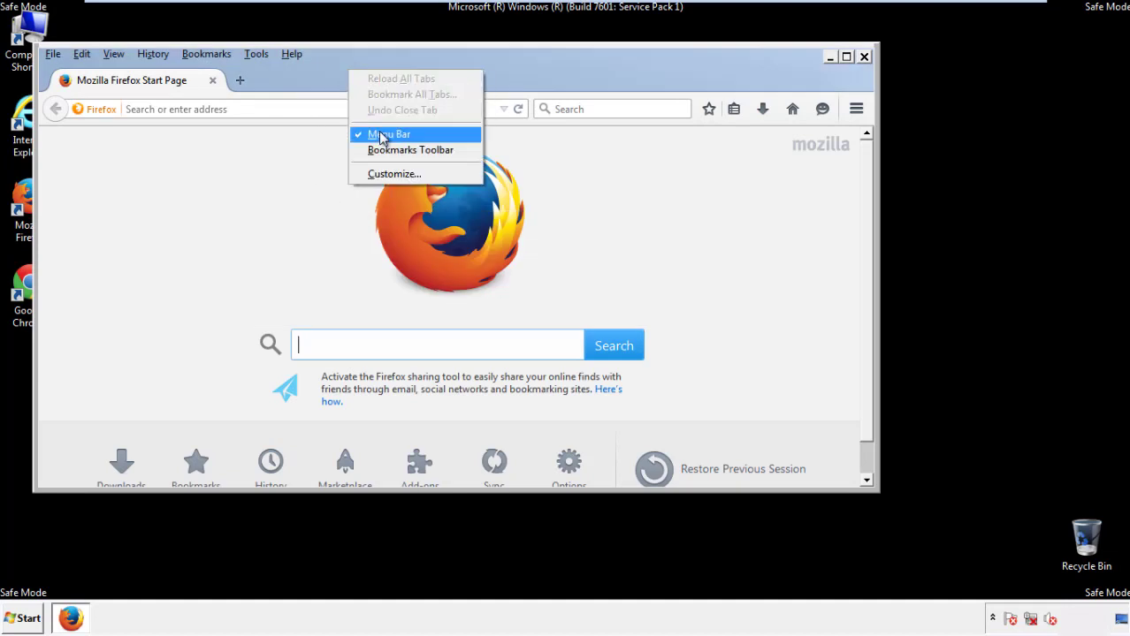
click(379, 134)
right_click(354, 72)
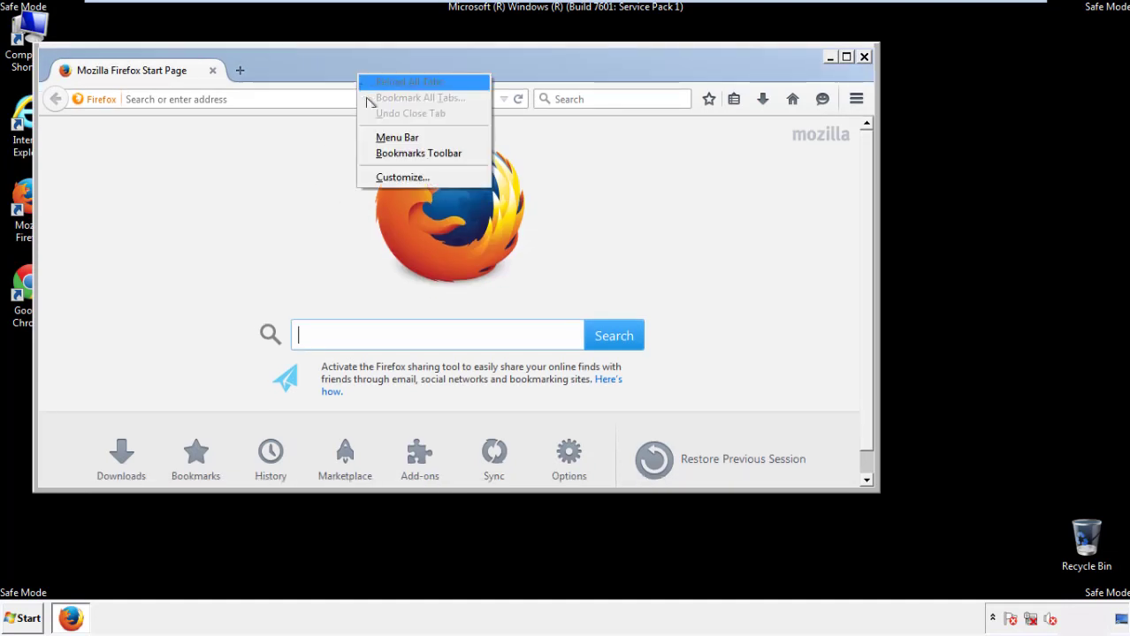
click(380, 139)
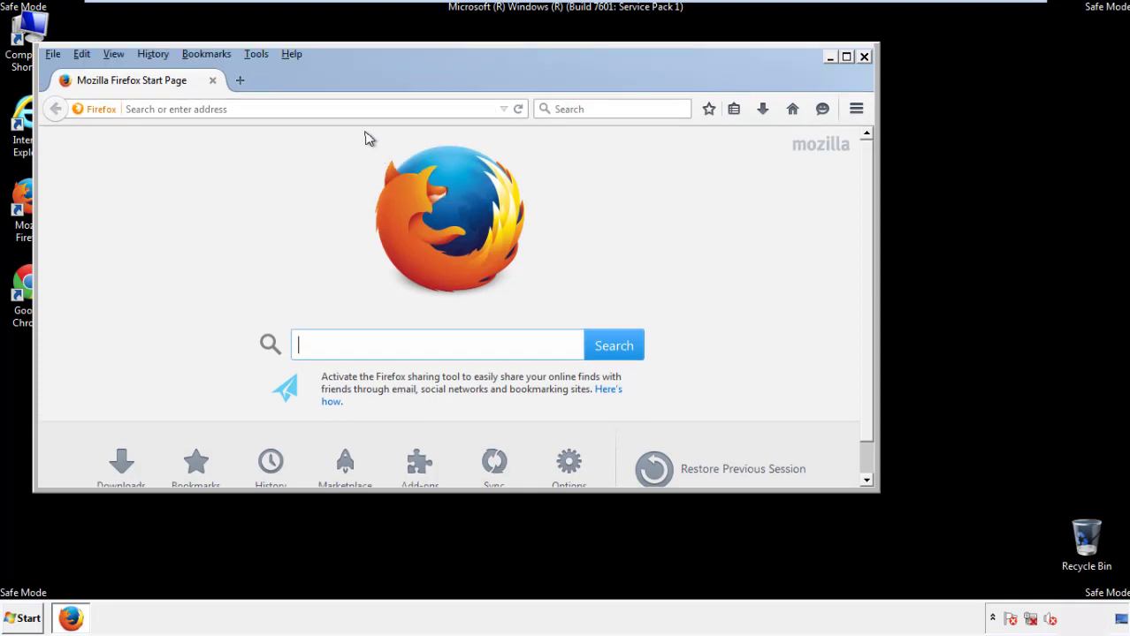
Set Clear Recent History to Everything with all data types ticked
click(157, 55)
click(173, 88)
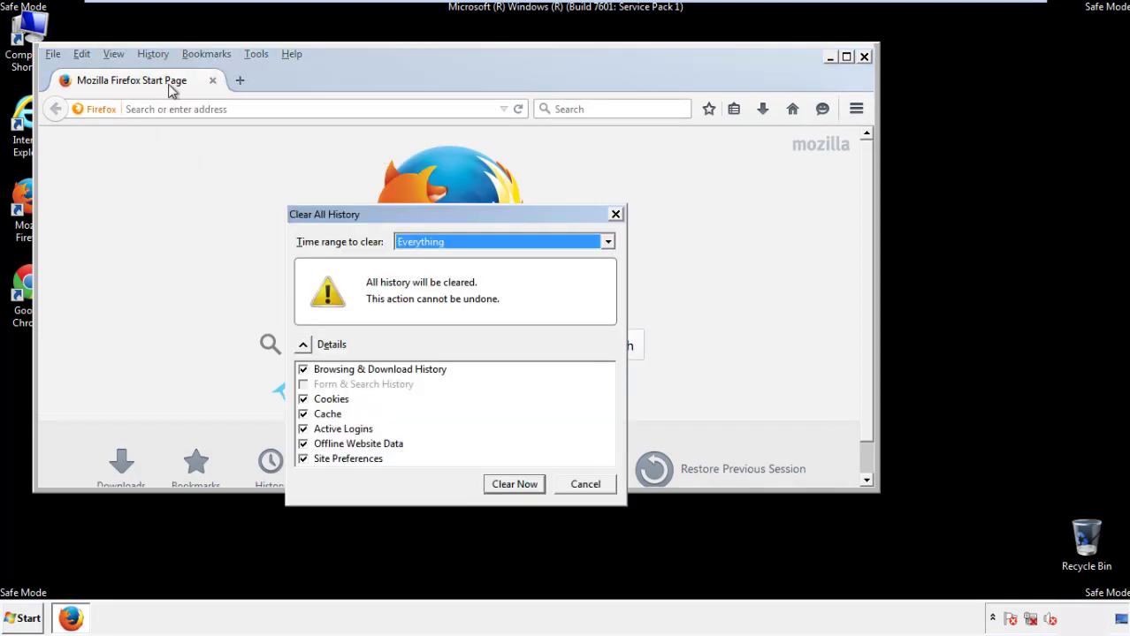
click(421, 245)
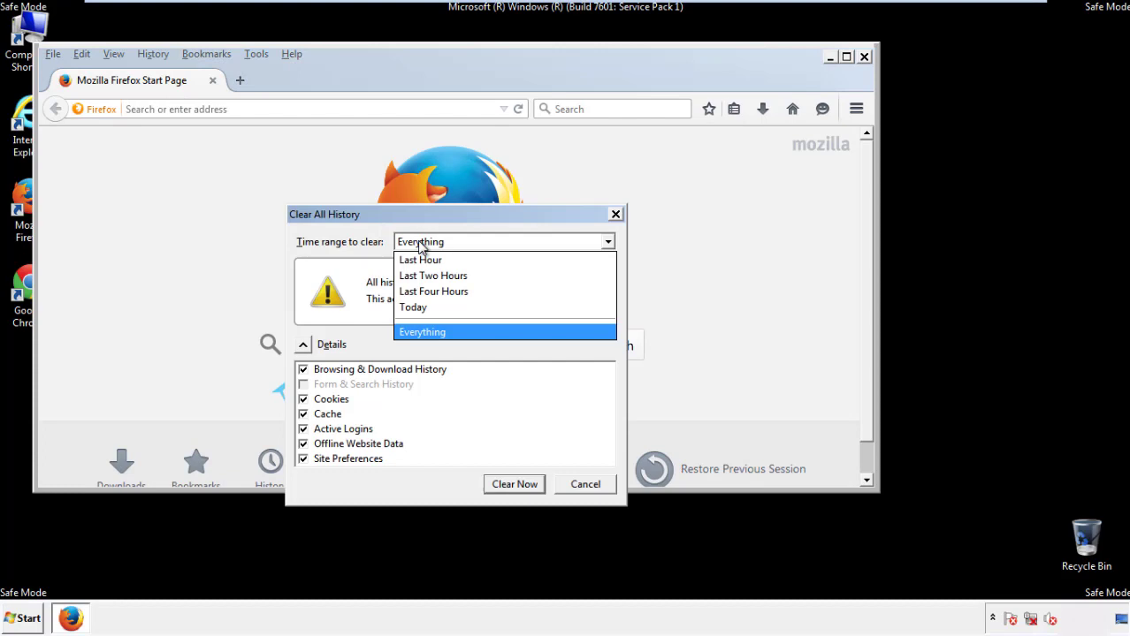
click(421, 329)
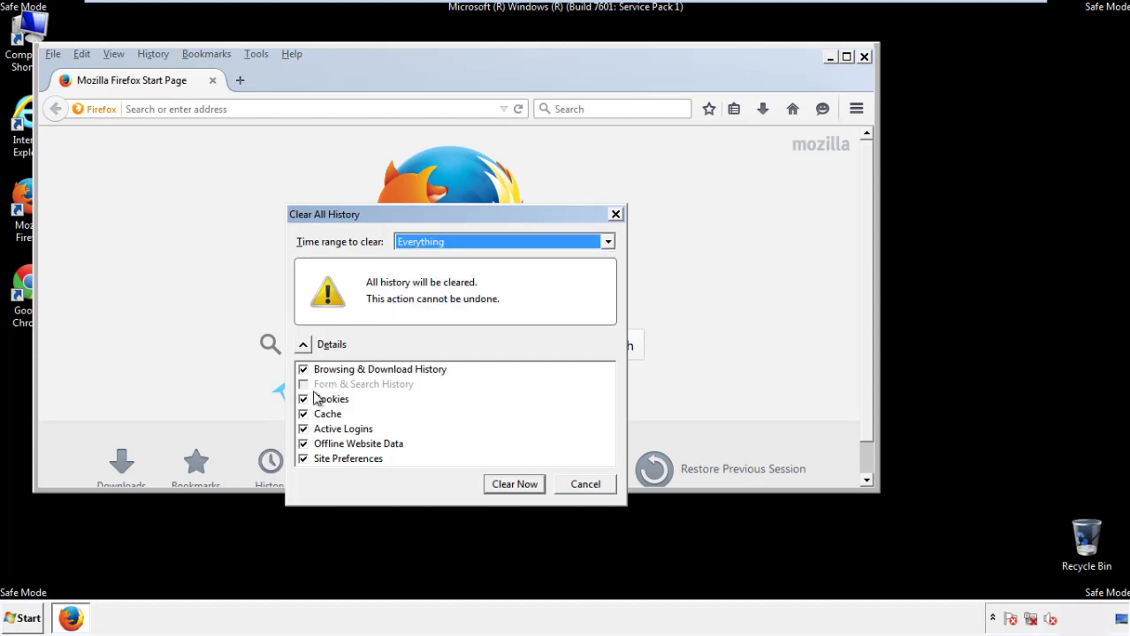
click(303, 444)
click(303, 459)
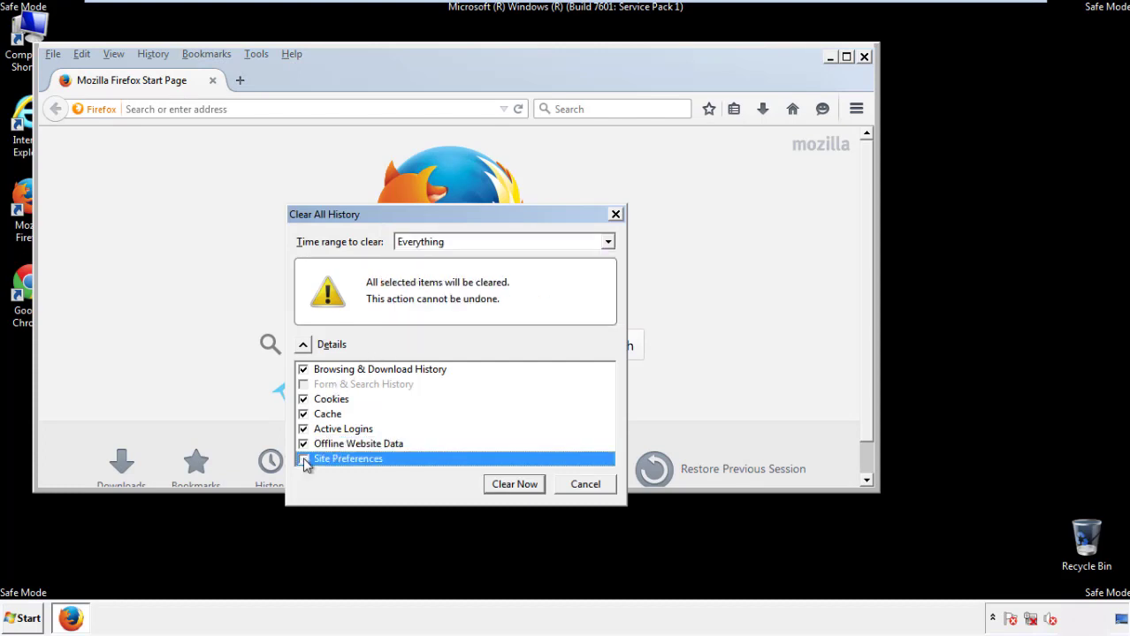
Clear the history now, then Refresh Firefox from Troubleshooting Information and close it
click(513, 486)
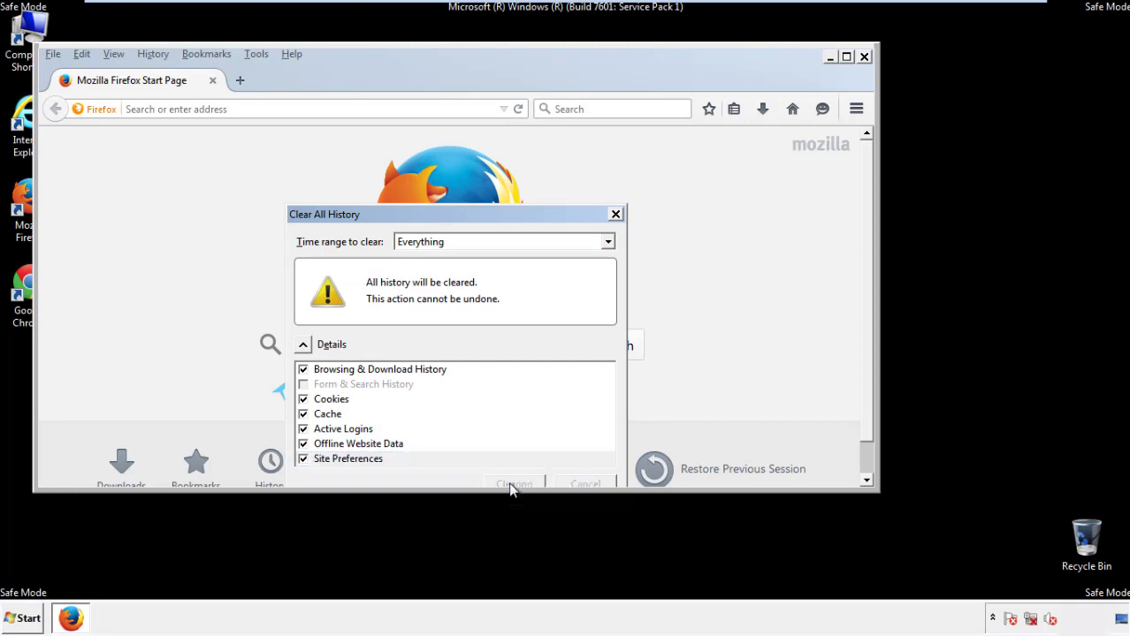
click(292, 54)
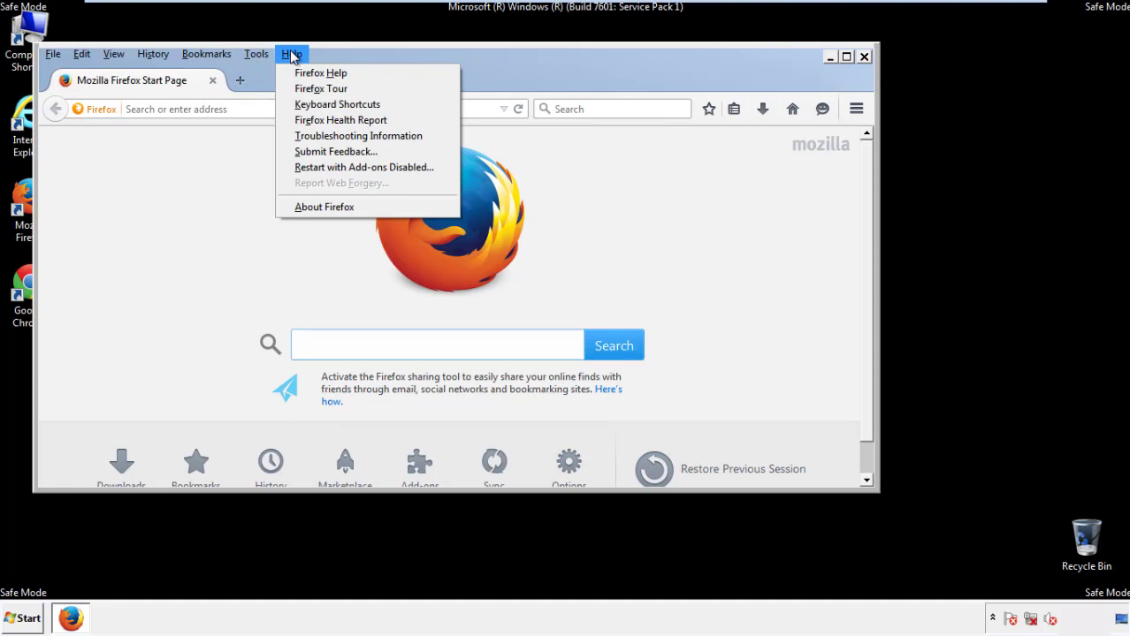
click(326, 135)
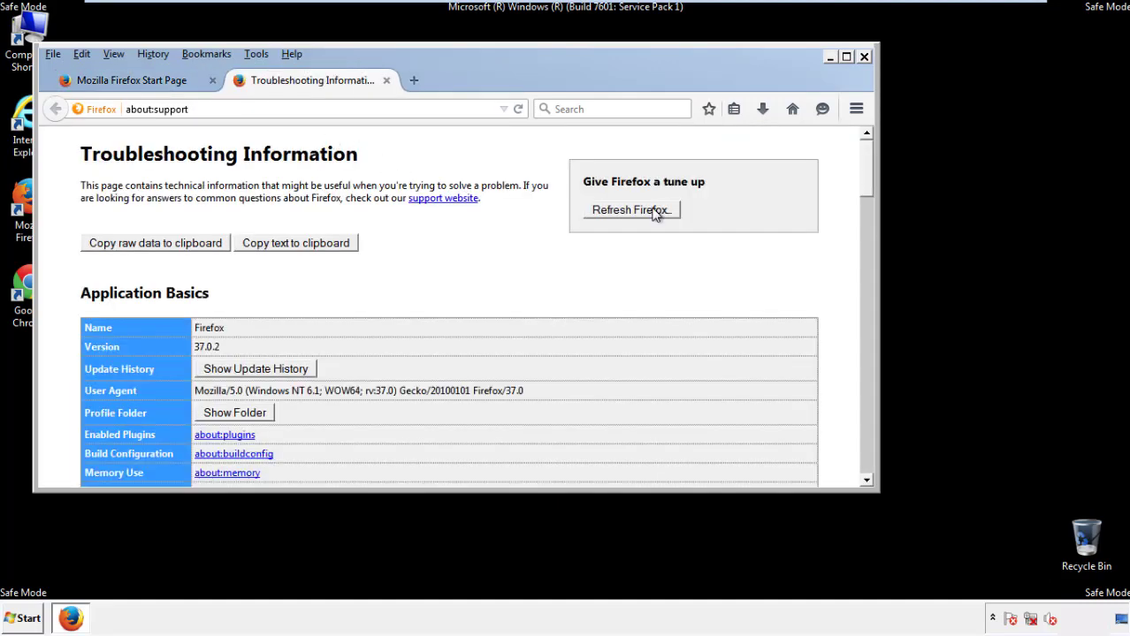
click(655, 212)
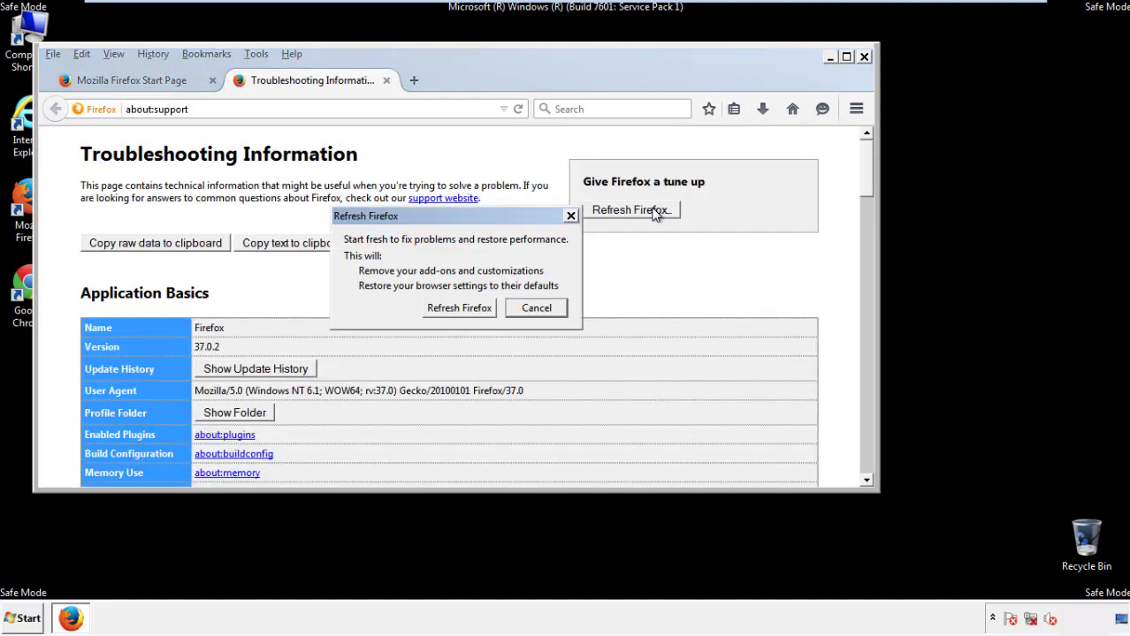
click(460, 308)
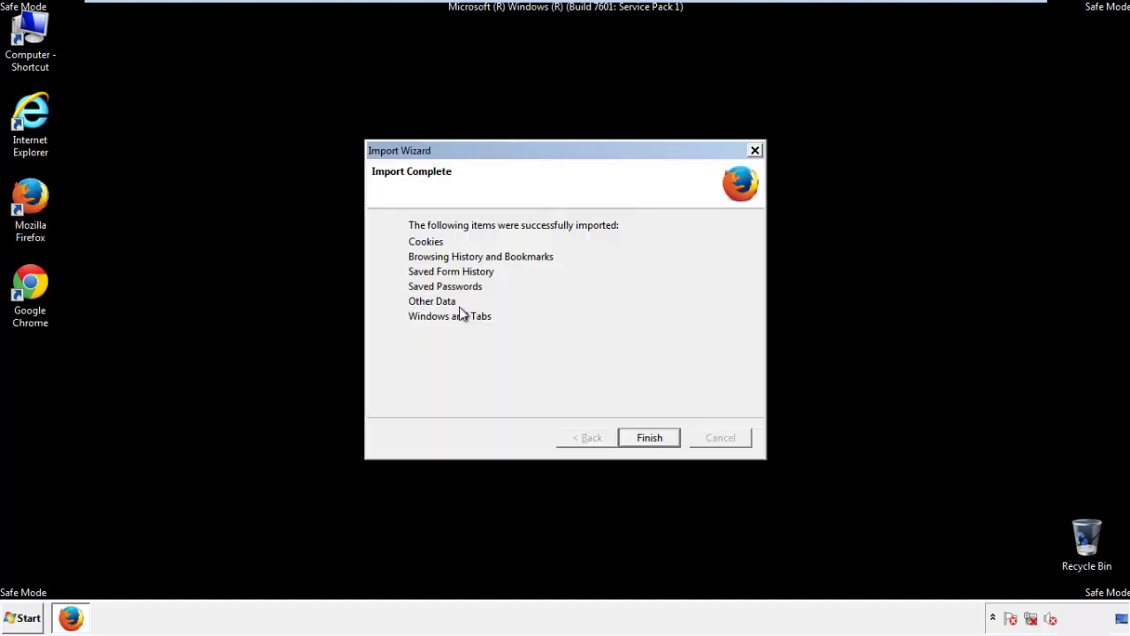
click(650, 438)
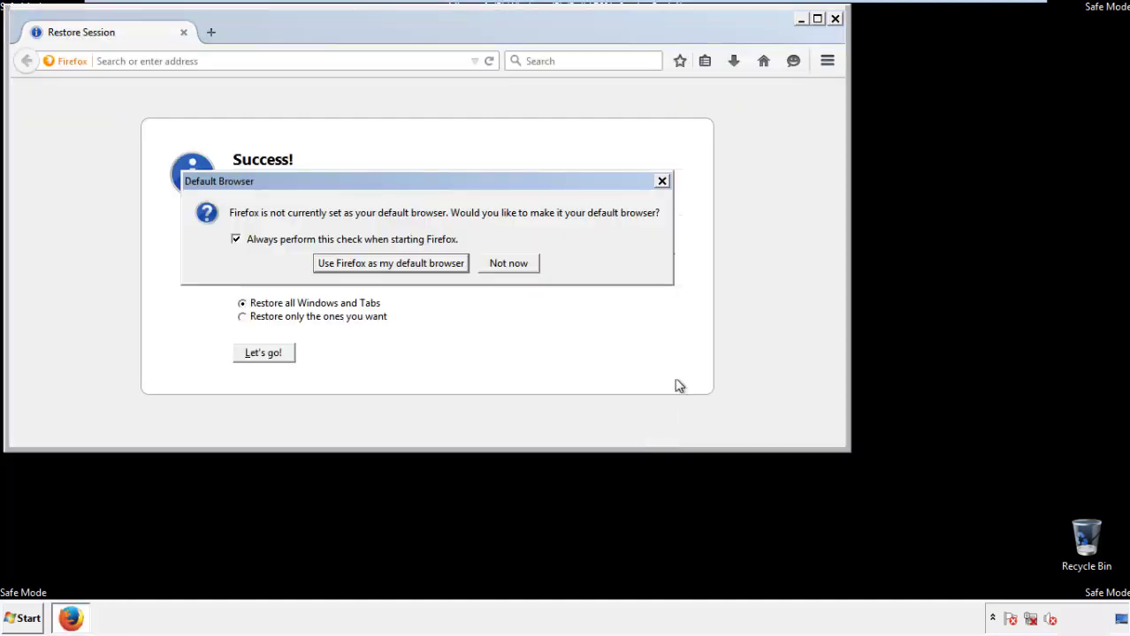
click(509, 264)
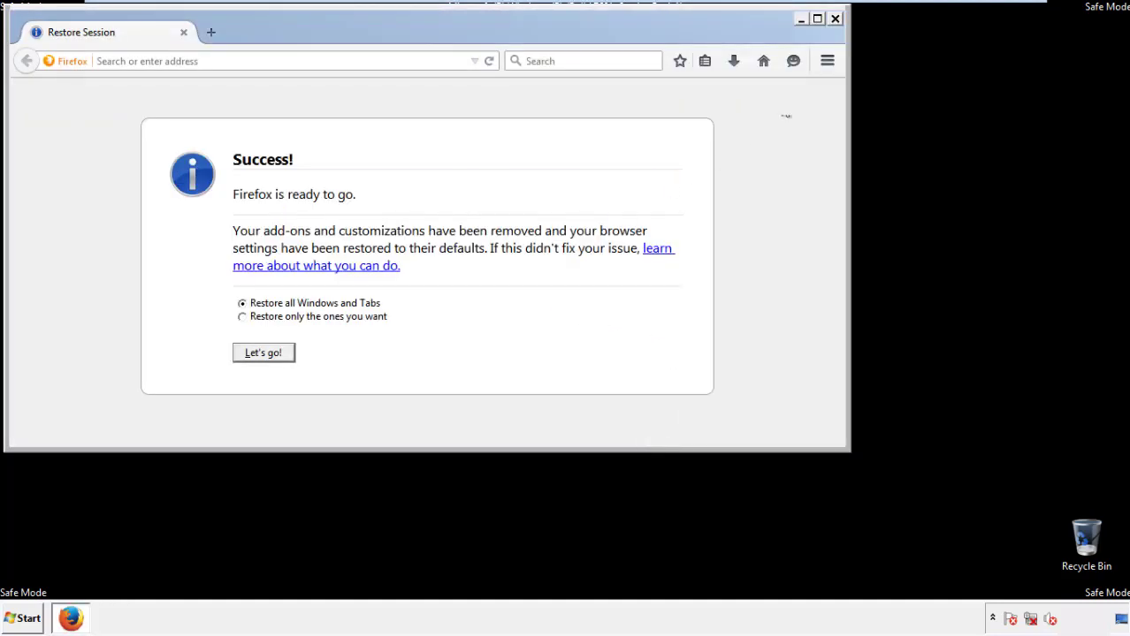
click(835, 18)
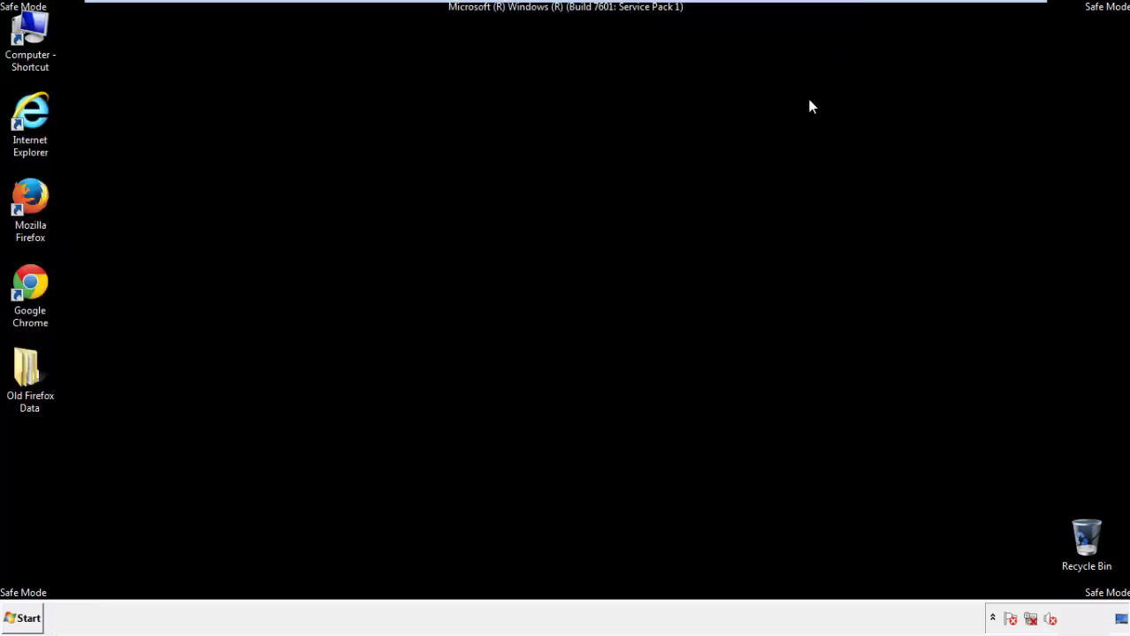
Launch Chrome, stop the default-browser prompt with Don't ask again, and open Settings
click(26, 281)
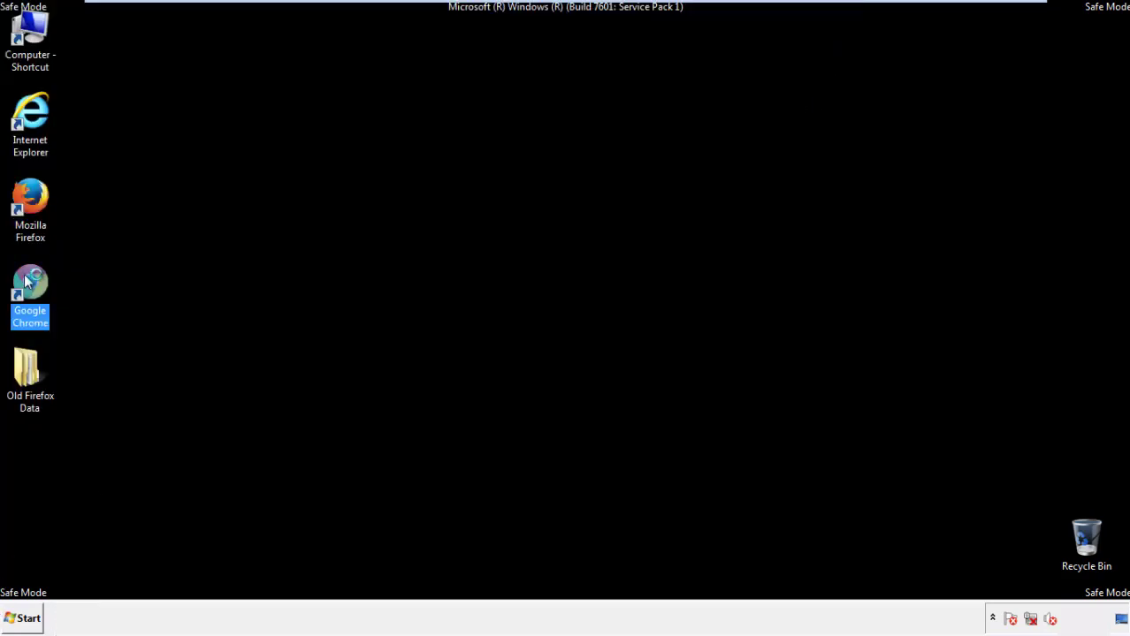
double_click(25, 281)
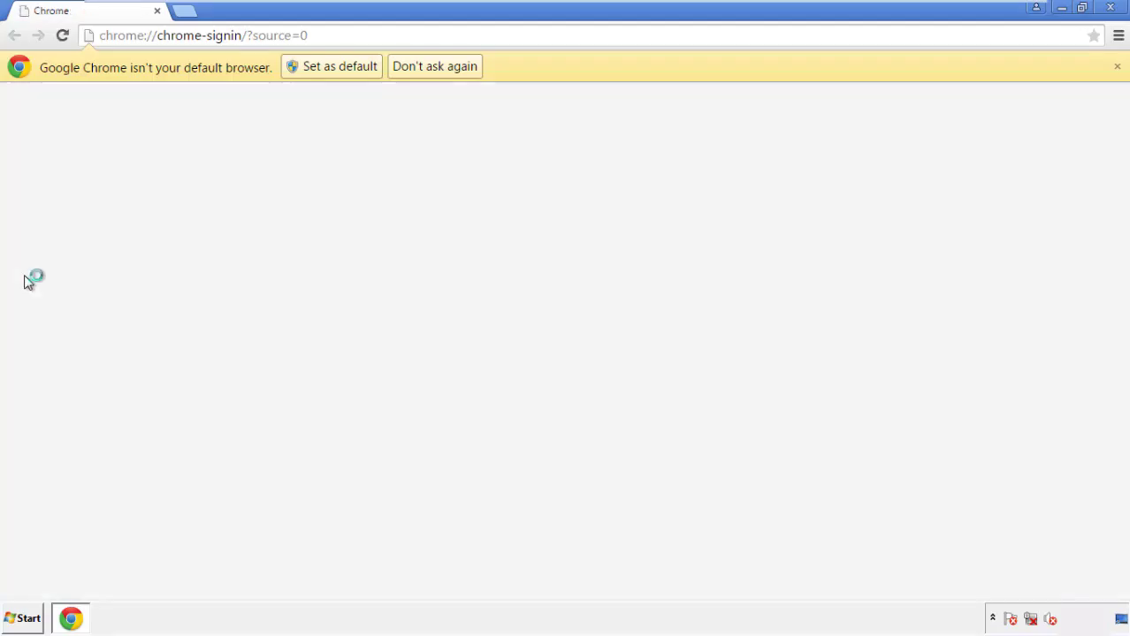
click(453, 69)
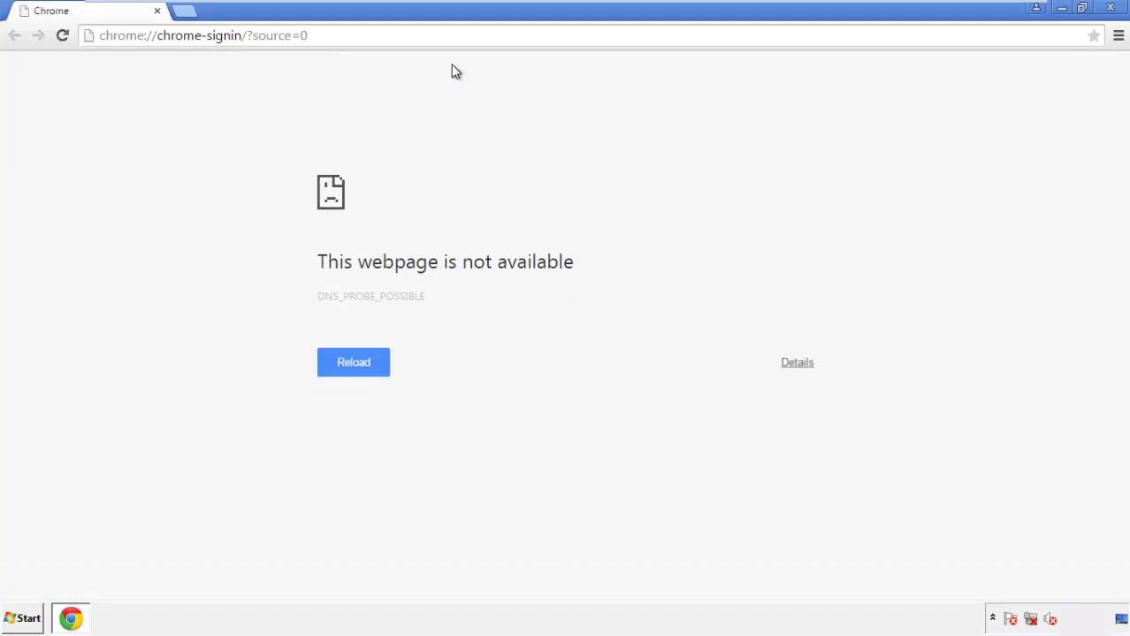
click(1118, 39)
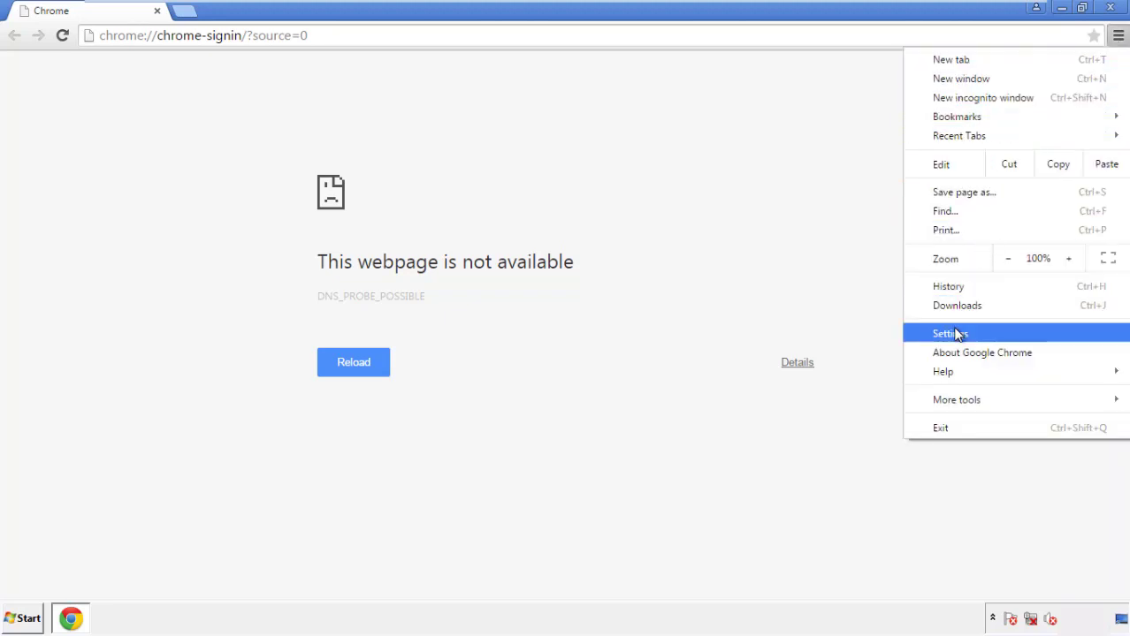
click(953, 333)
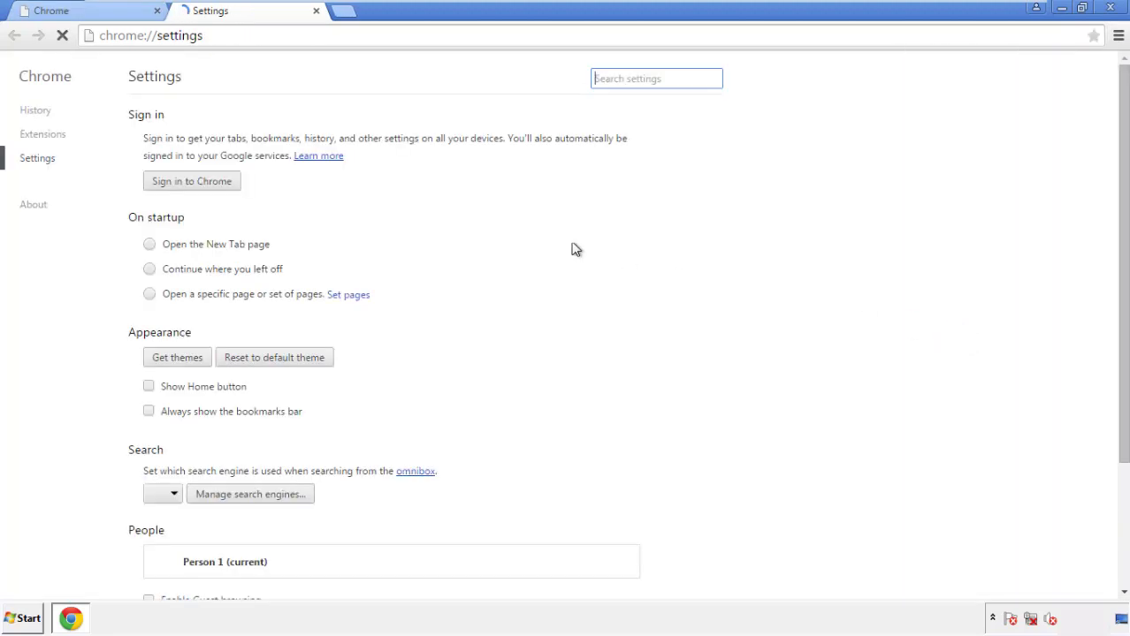
Clear Chrome's browsing data from the beginning of time, including autofill form data
click(40, 112)
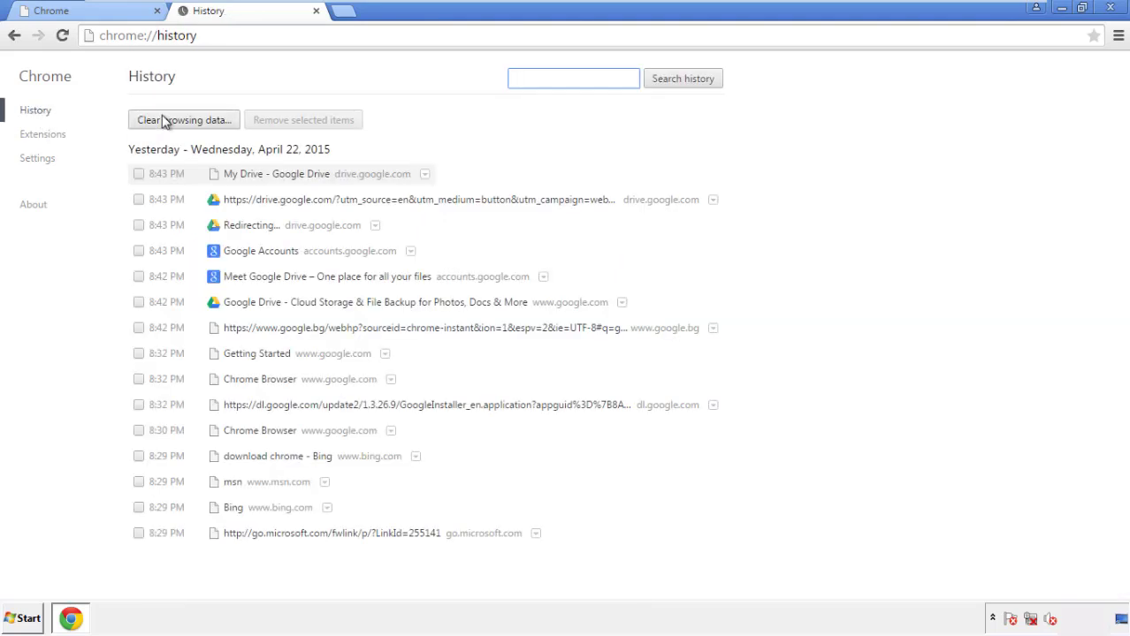
click(170, 123)
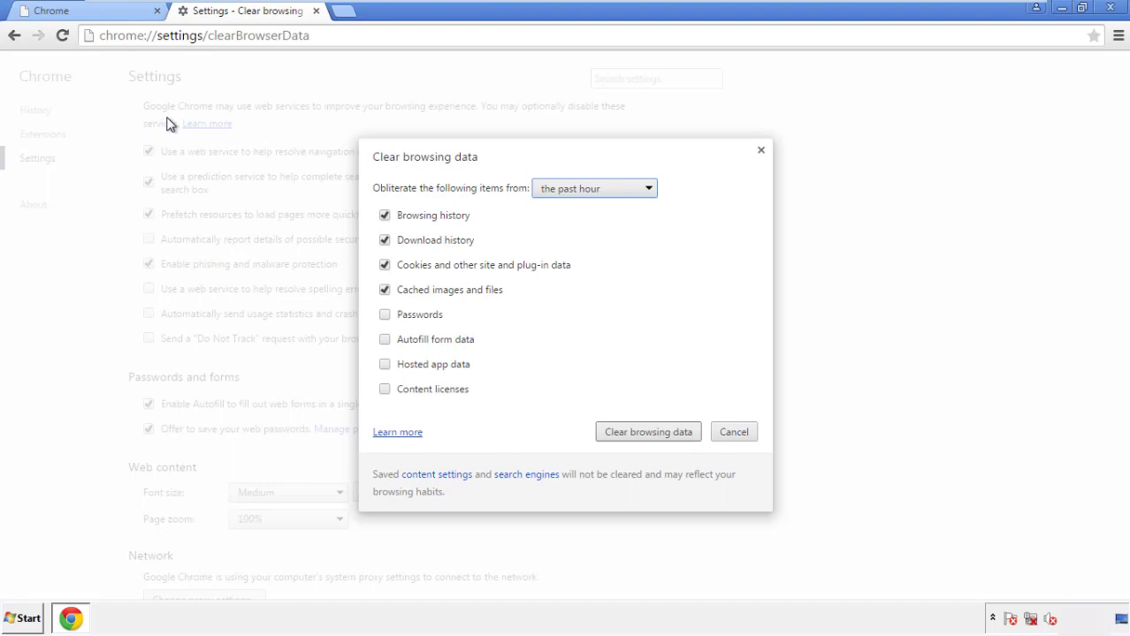
click(569, 191)
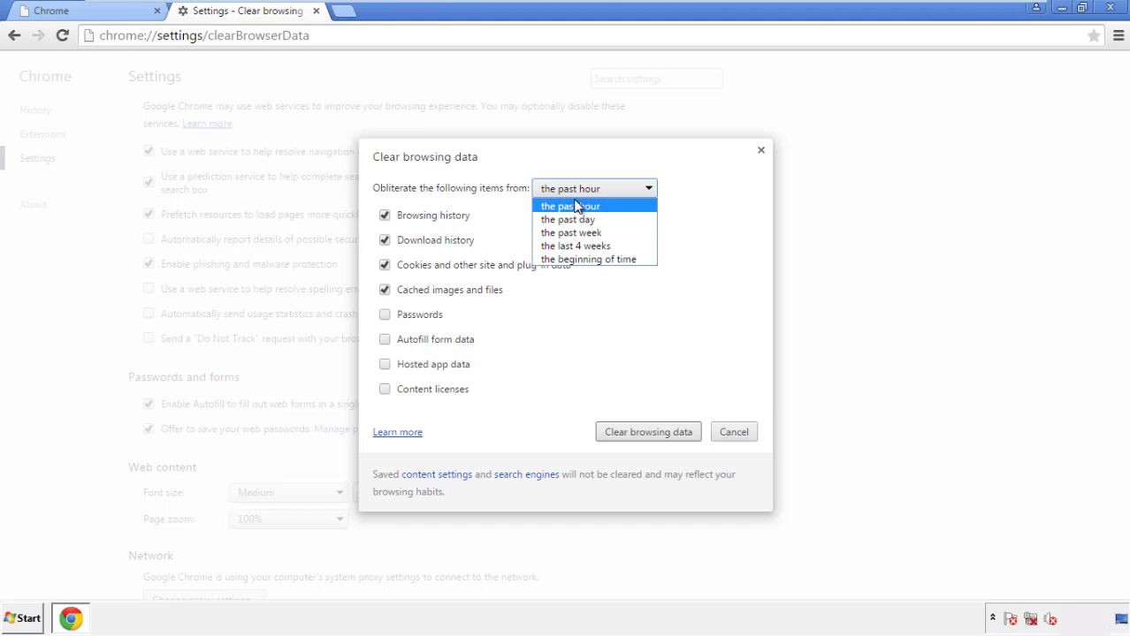
click(566, 261)
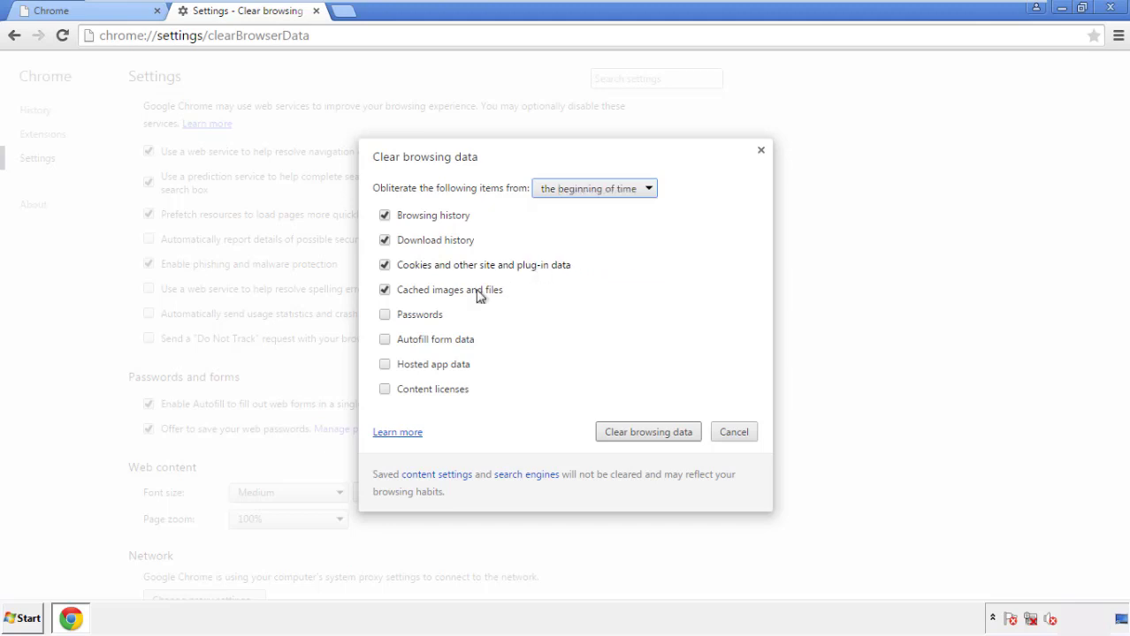
click(389, 340)
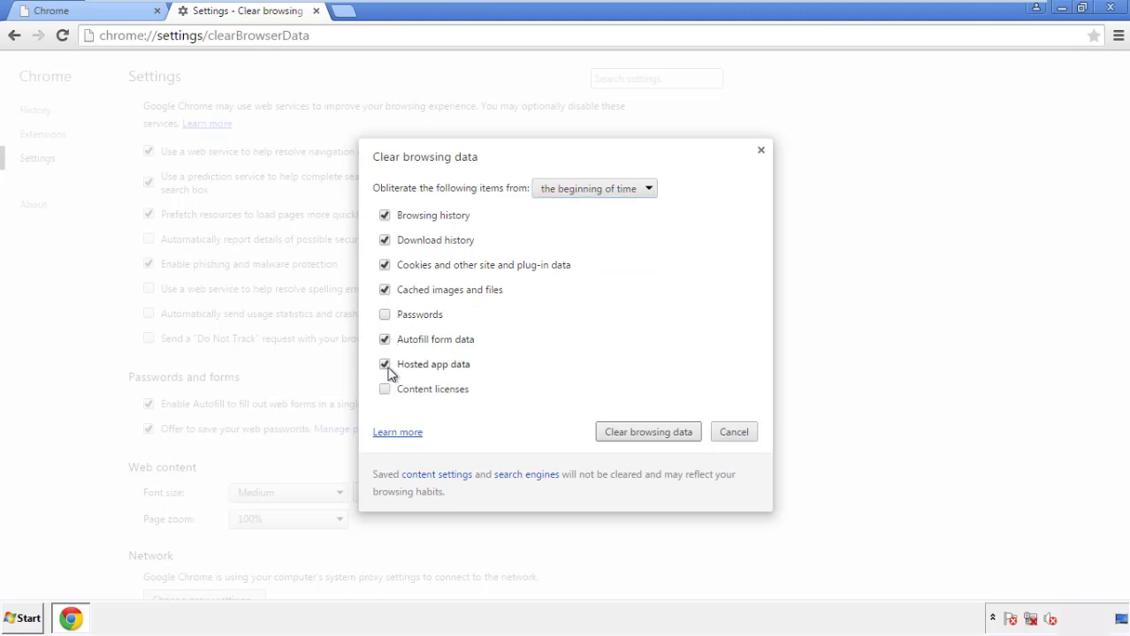
click(631, 433)
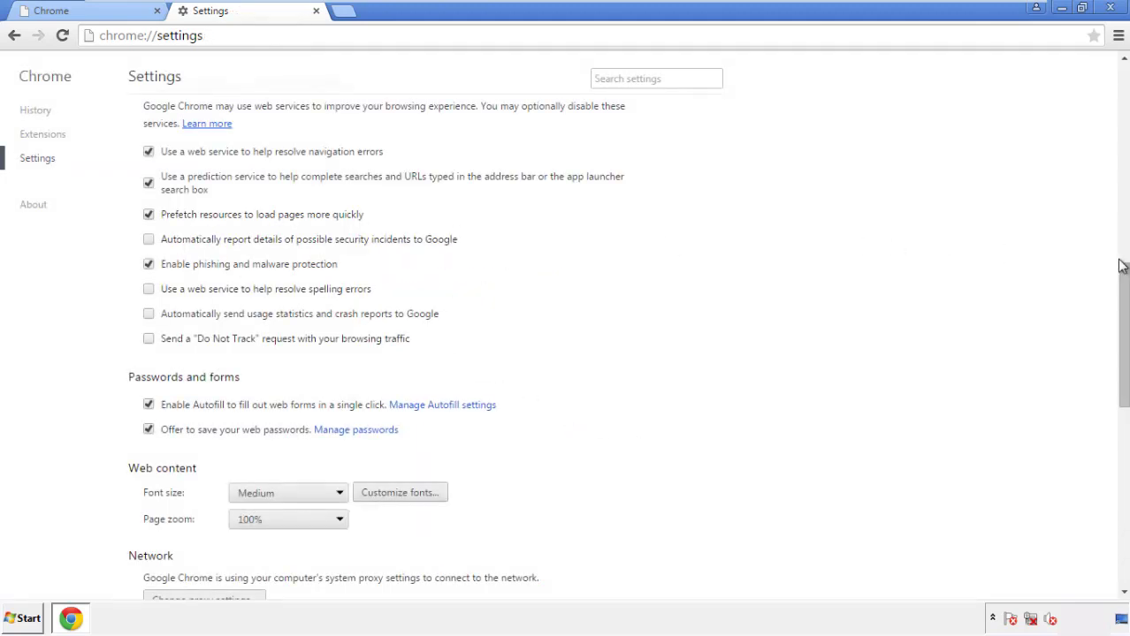
Reset Chrome settings to defaults from the bottom of Settings, then close Chrome
drag(1120, 265, 1123, 465)
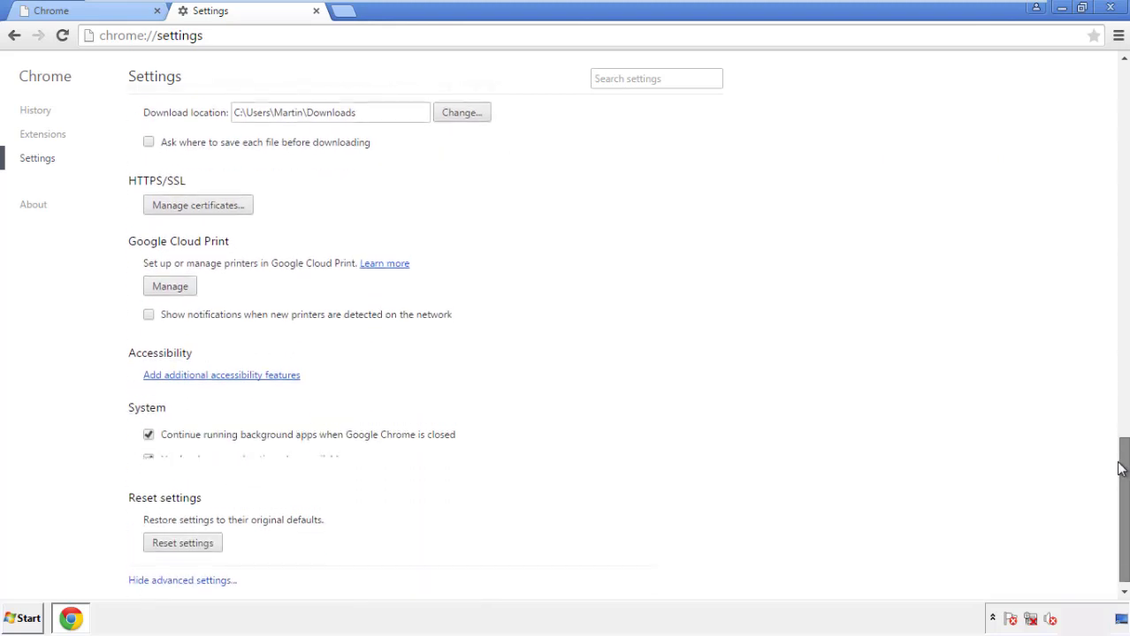
click(213, 537)
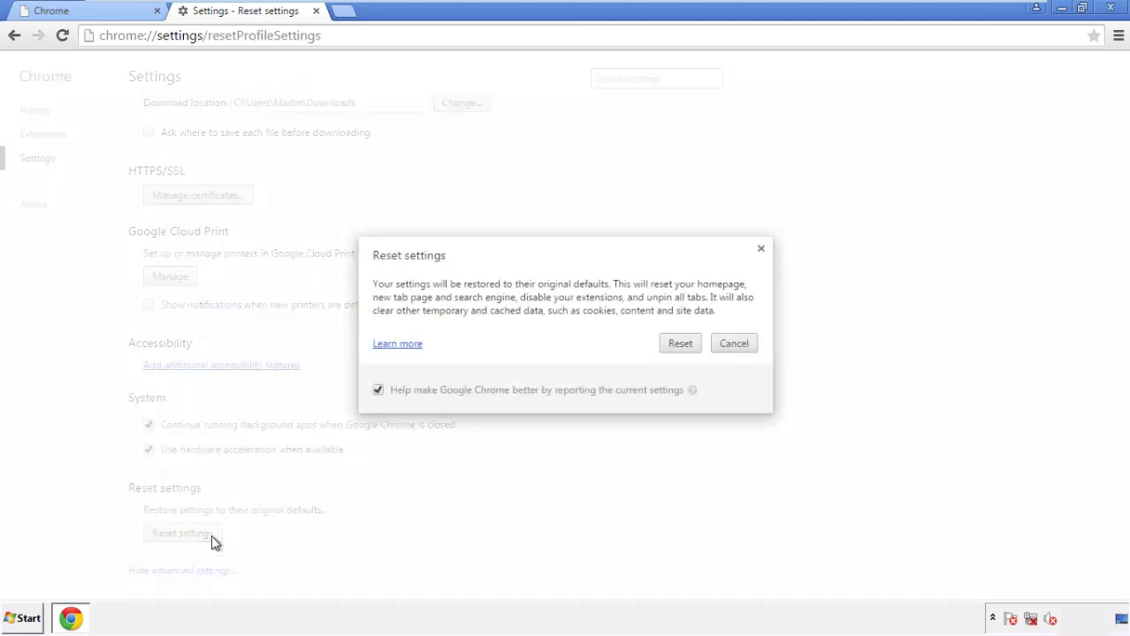
click(681, 344)
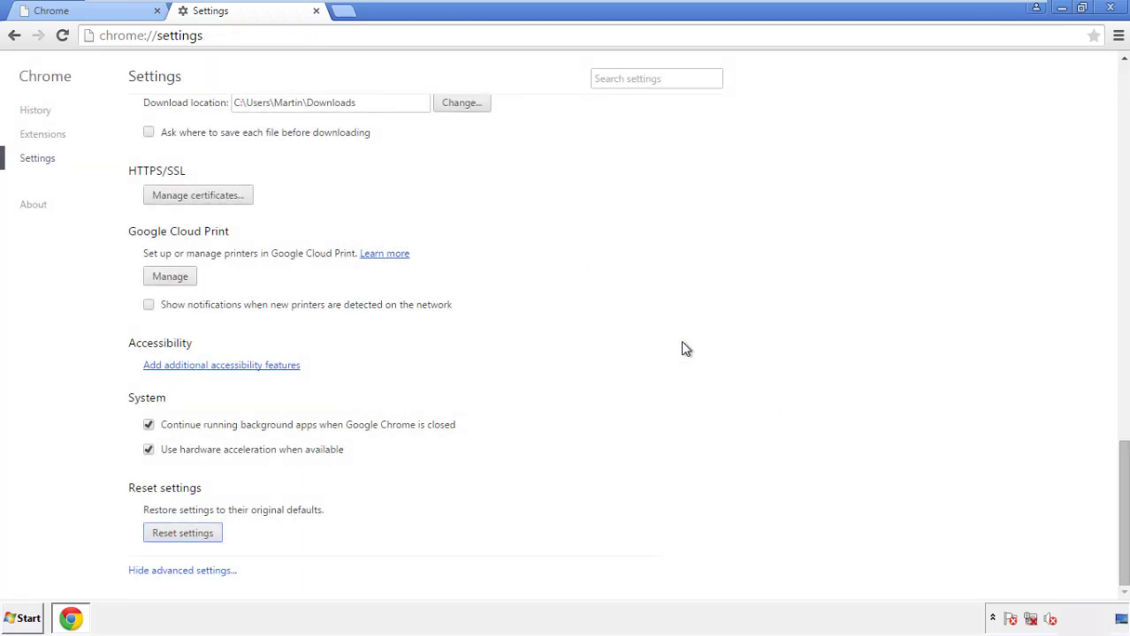
click(1110, 8)
Remove the Search Mine add-on in Firefox's Add-ons manager, then close Firefox
click(628, 279)
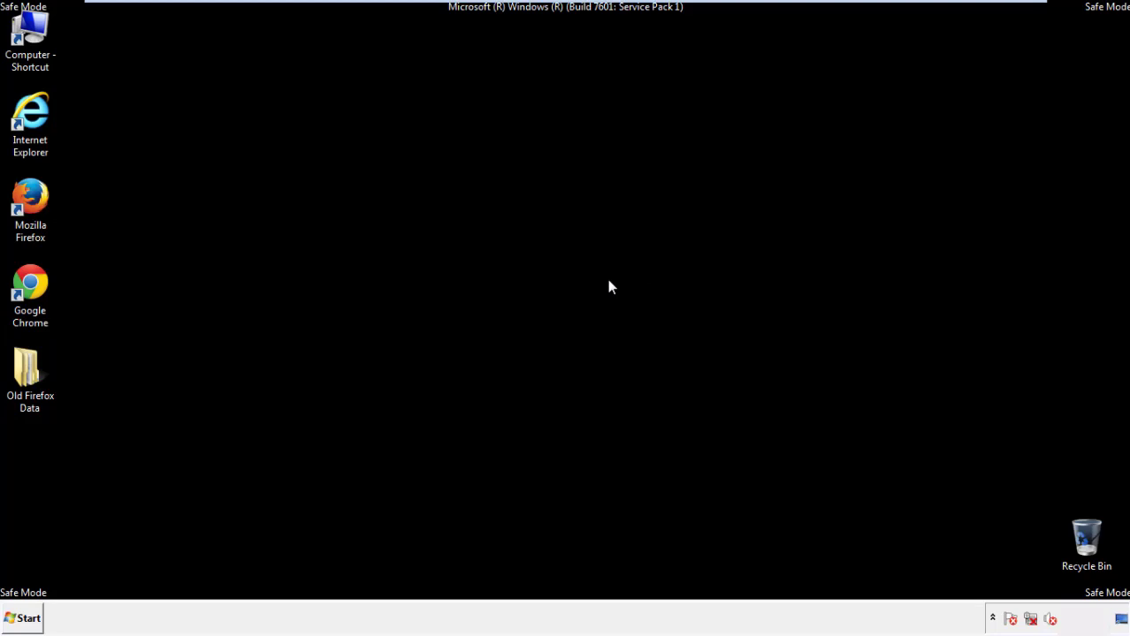
double_click(43, 221)
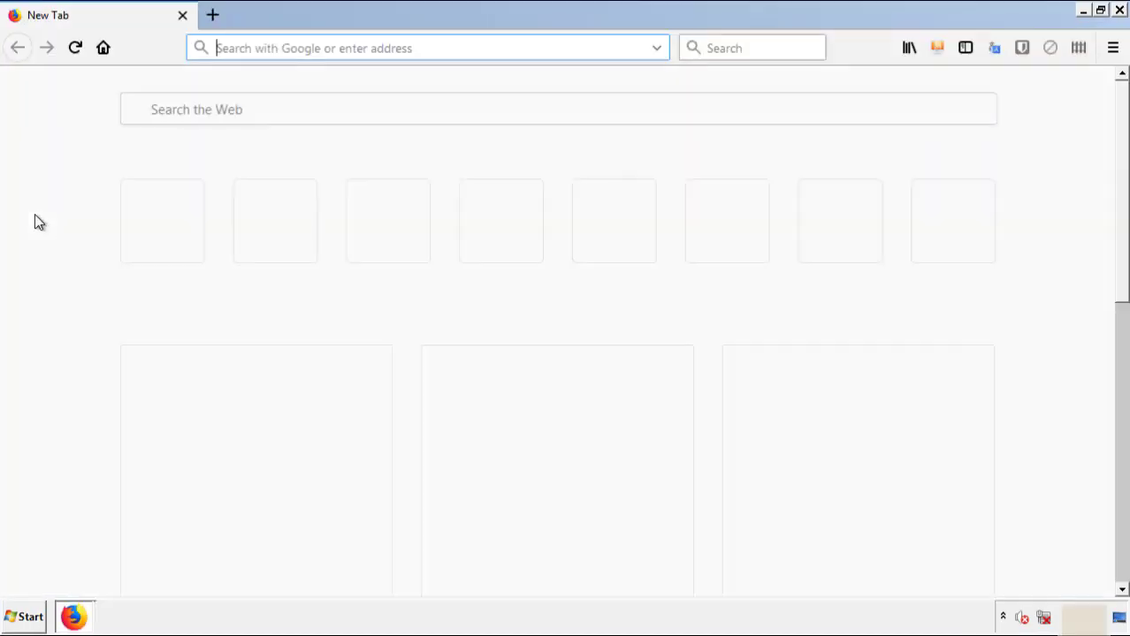
click(1113, 48)
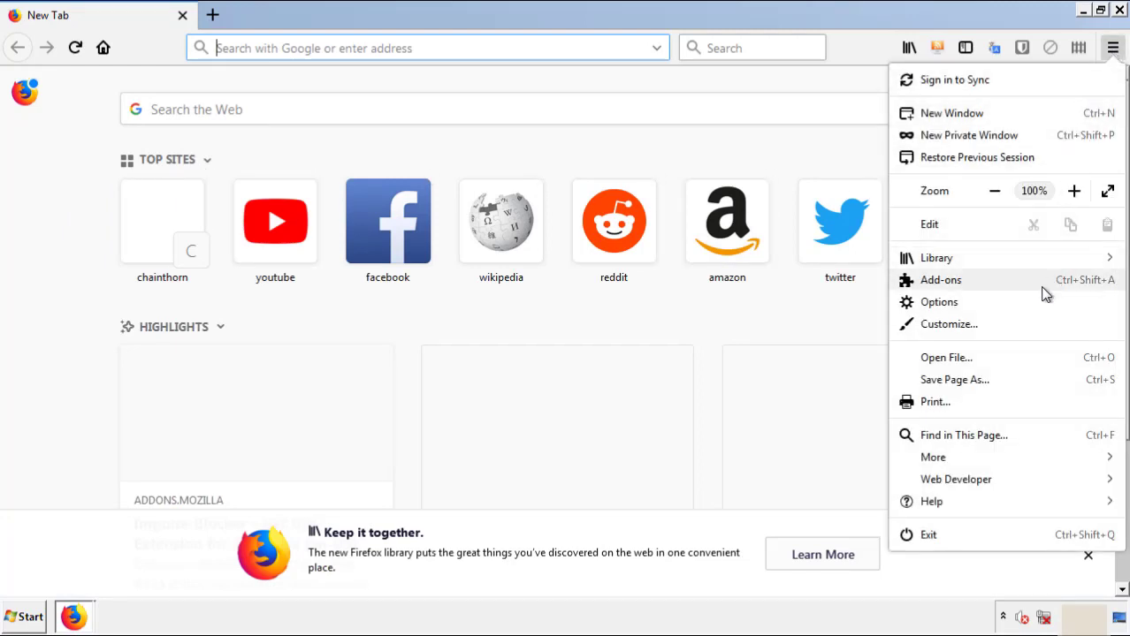
click(972, 279)
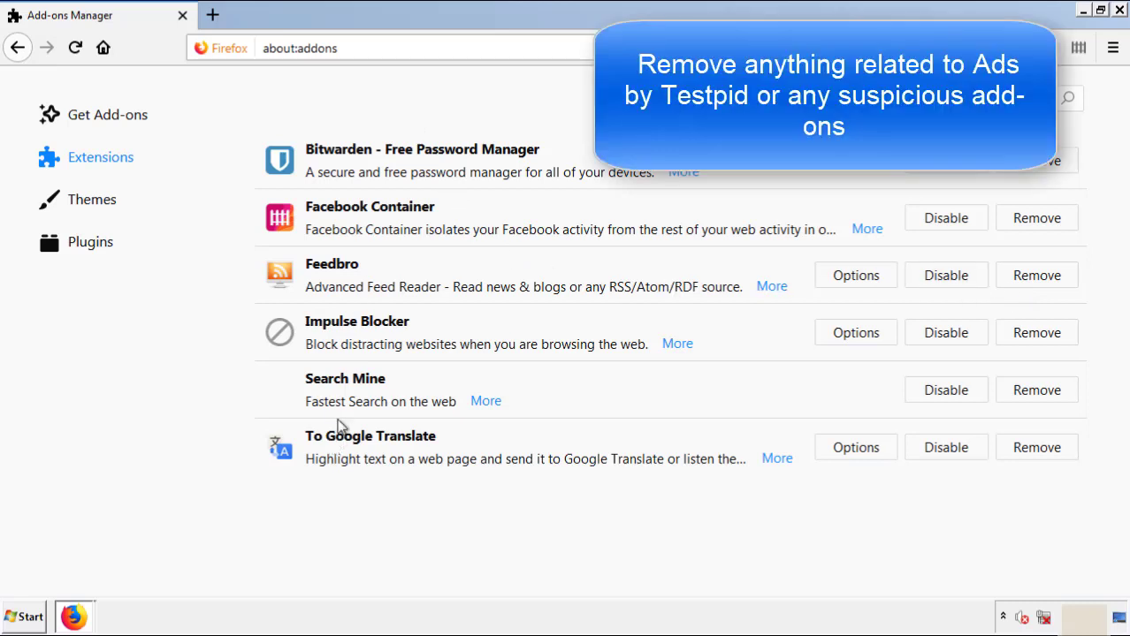
click(1034, 390)
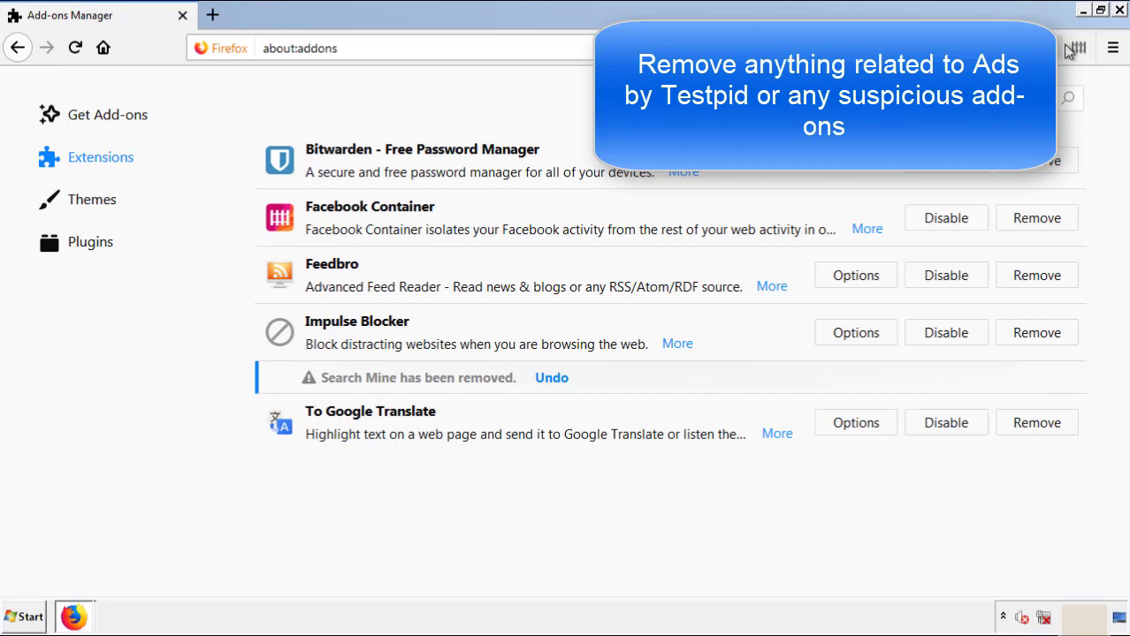
click(1120, 11)
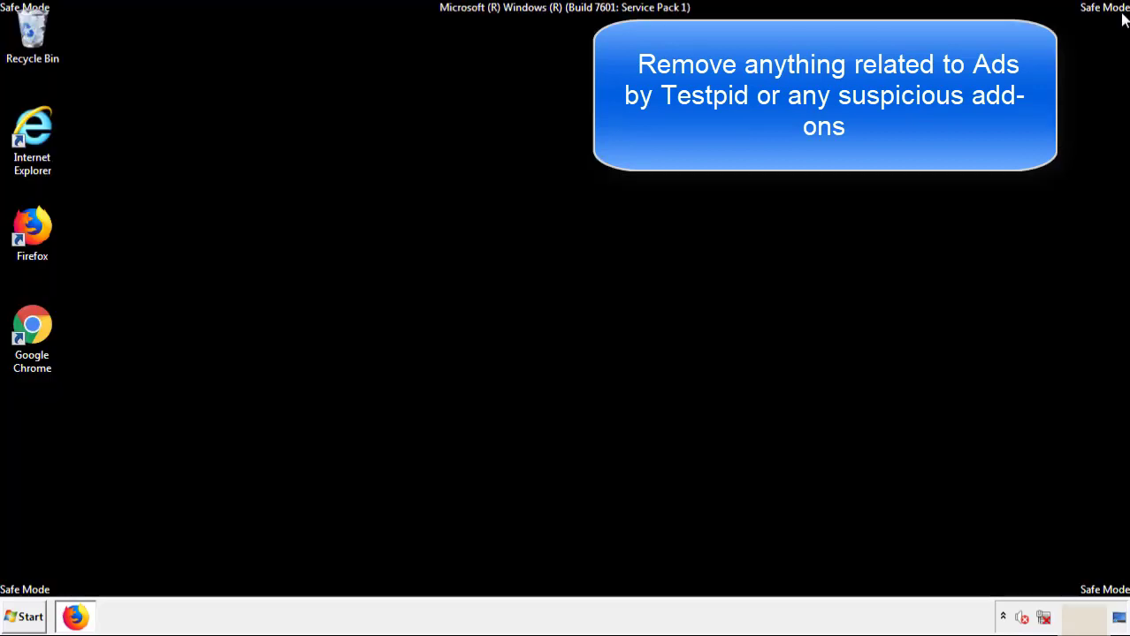
Remove the Search Mine extension from Chrome's Extensions page, confirming the removal
double_click(31, 328)
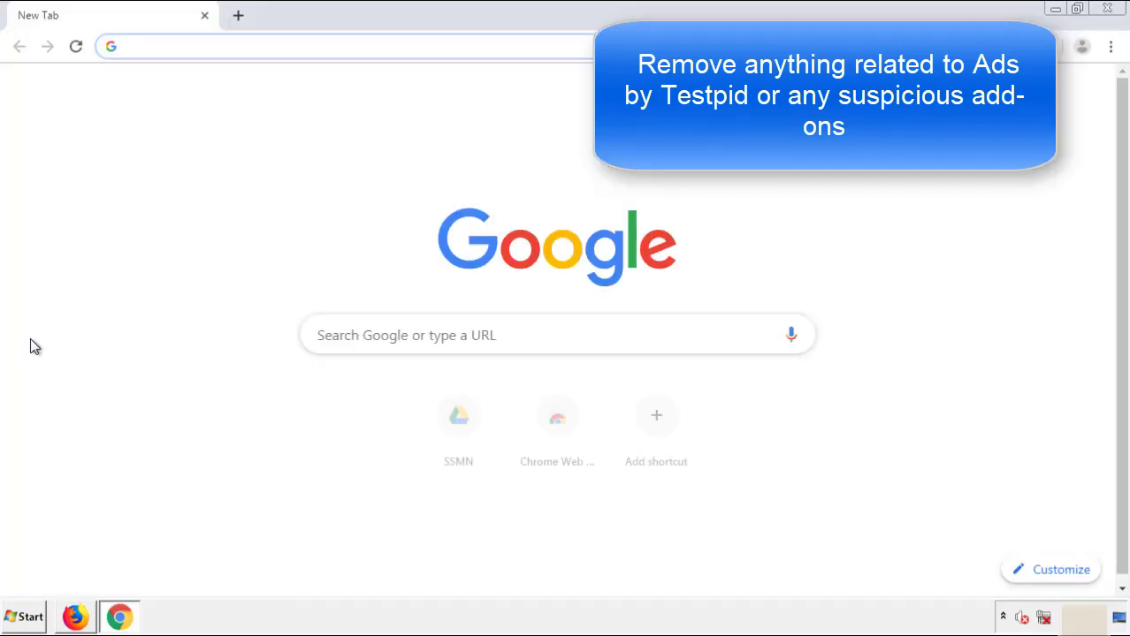
click(1110, 46)
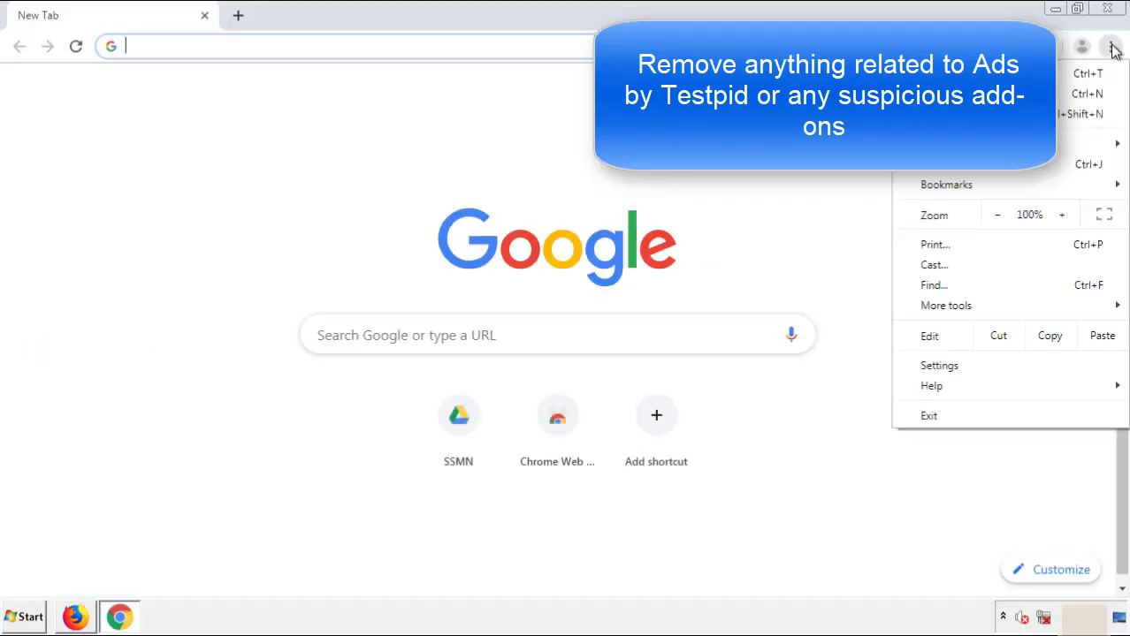
click(1034, 311)
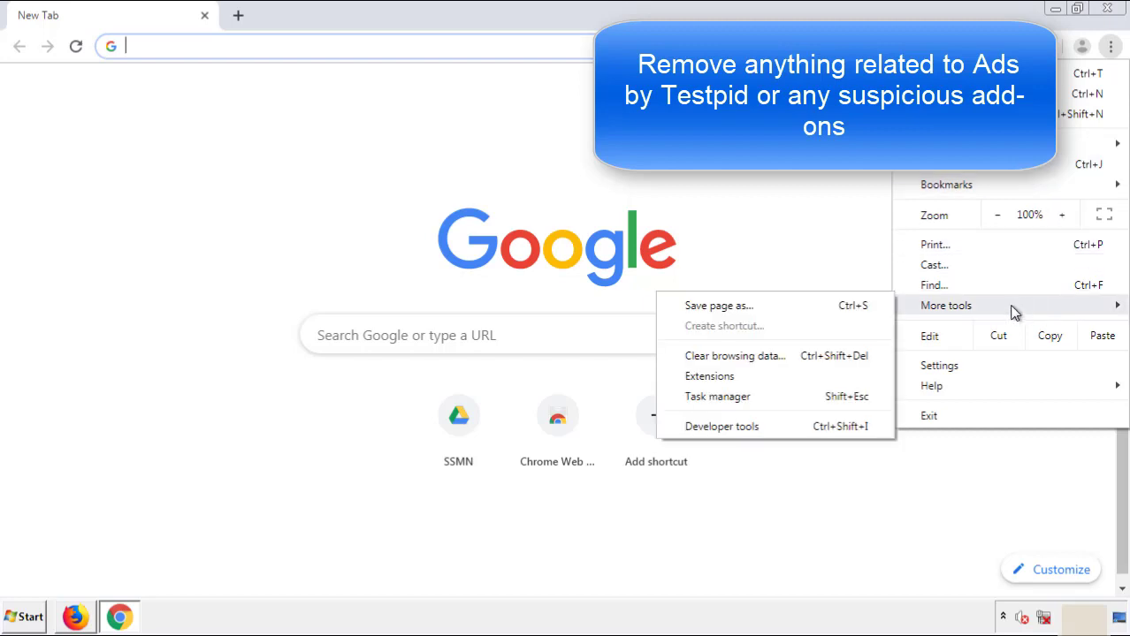
click(718, 375)
scroll(265, 257, down, 5)
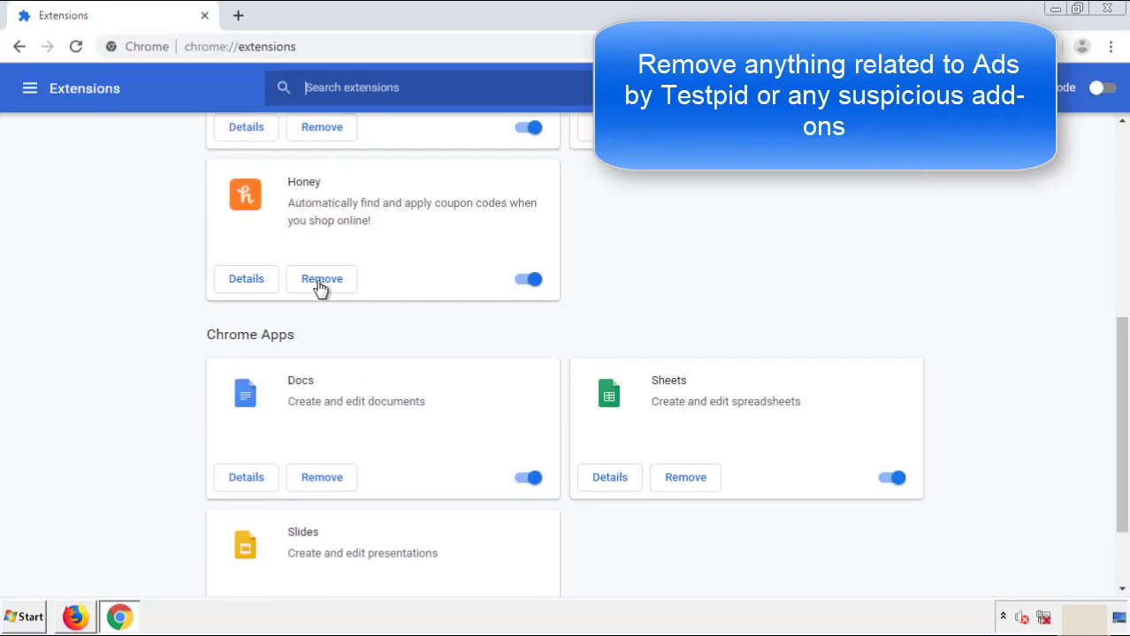
scroll(428, 323, up, 5)
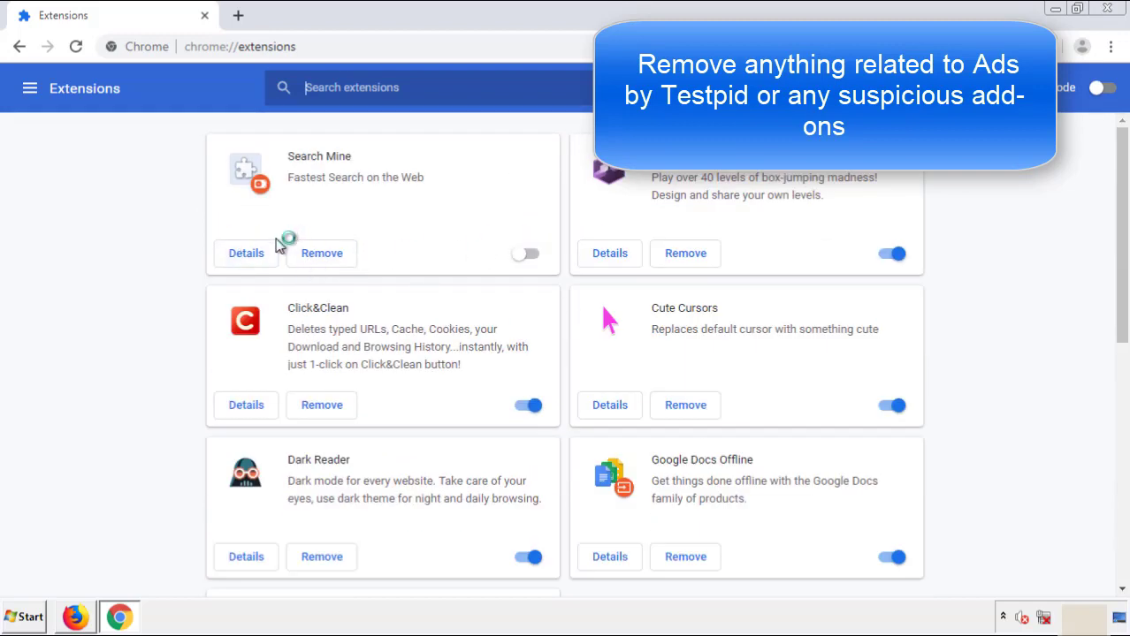
click(320, 256)
key(Return)
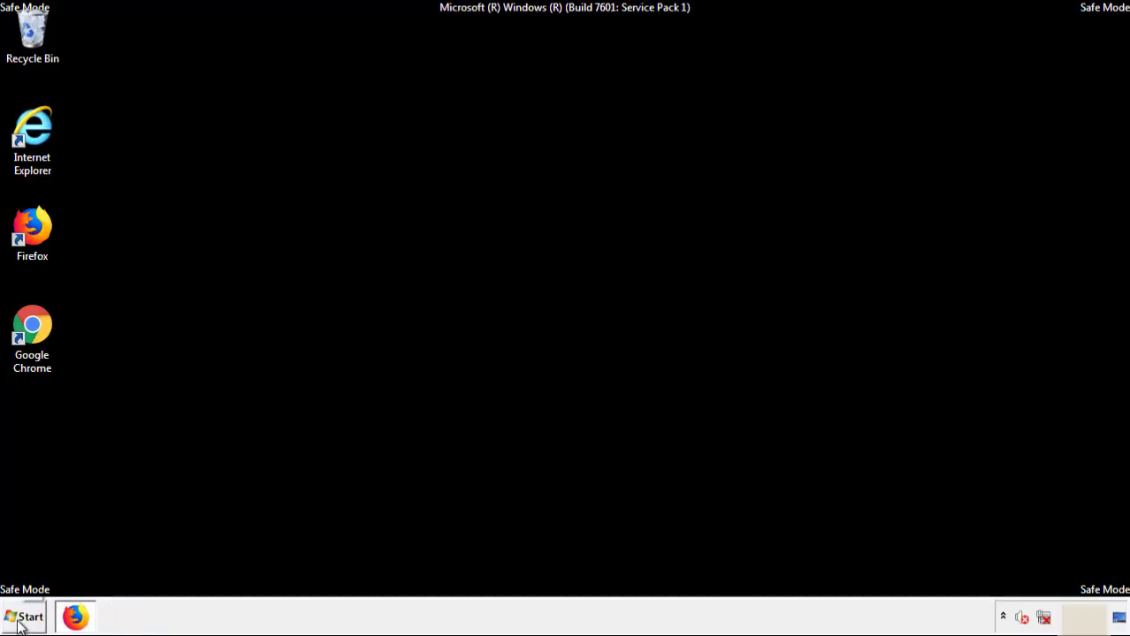
Show the Start menu's Shut down options to reveal Restart
click(26, 618)
click(306, 579)
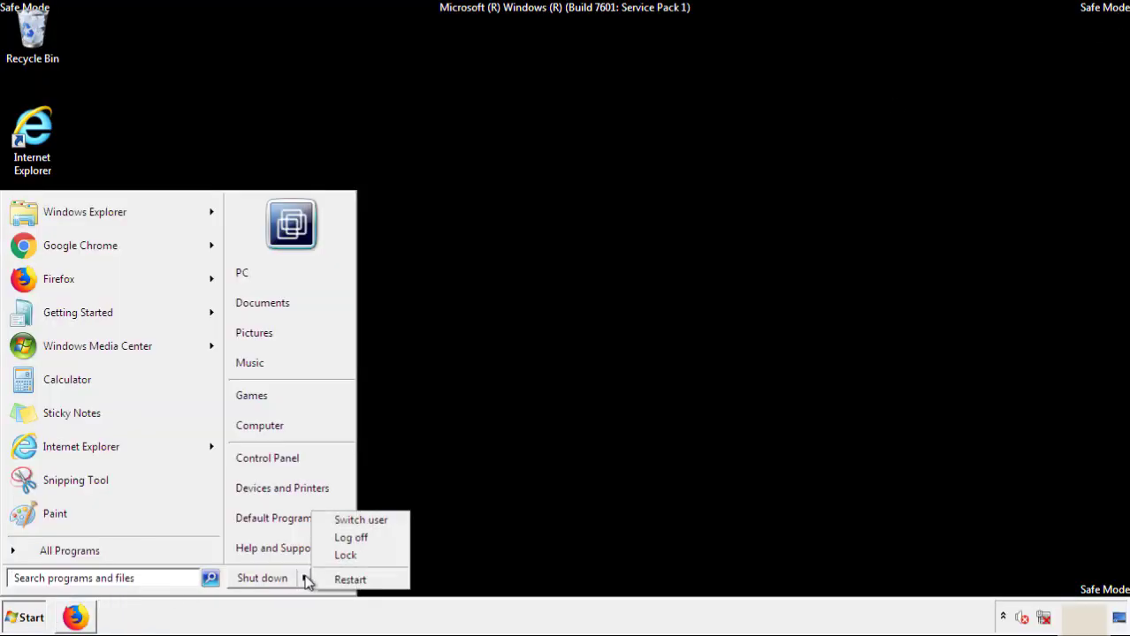